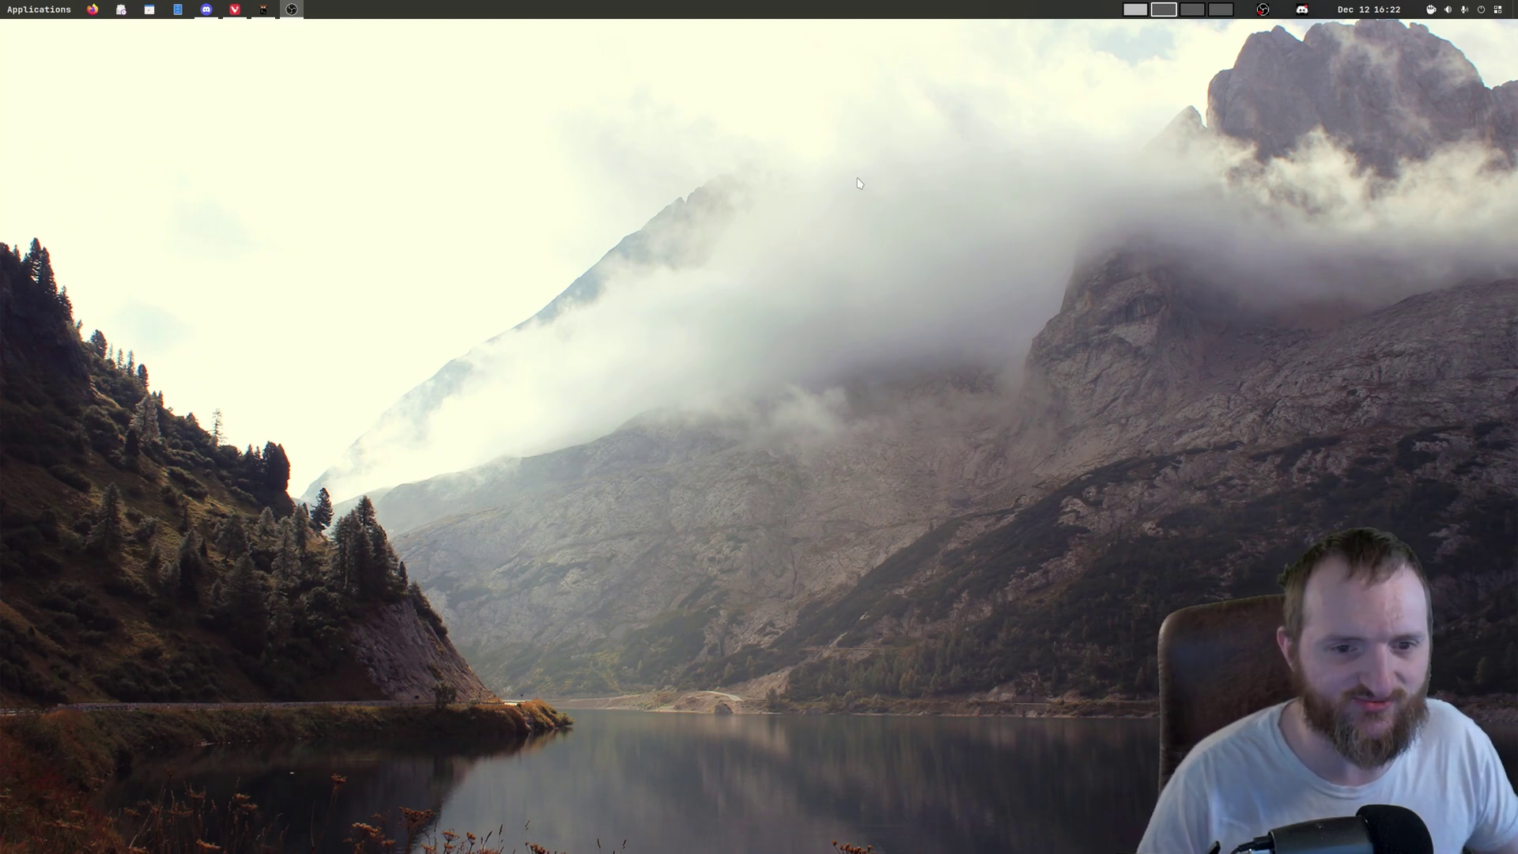
Launch the Extensions app by searching 'ex' from the Activities overview.
key("super")
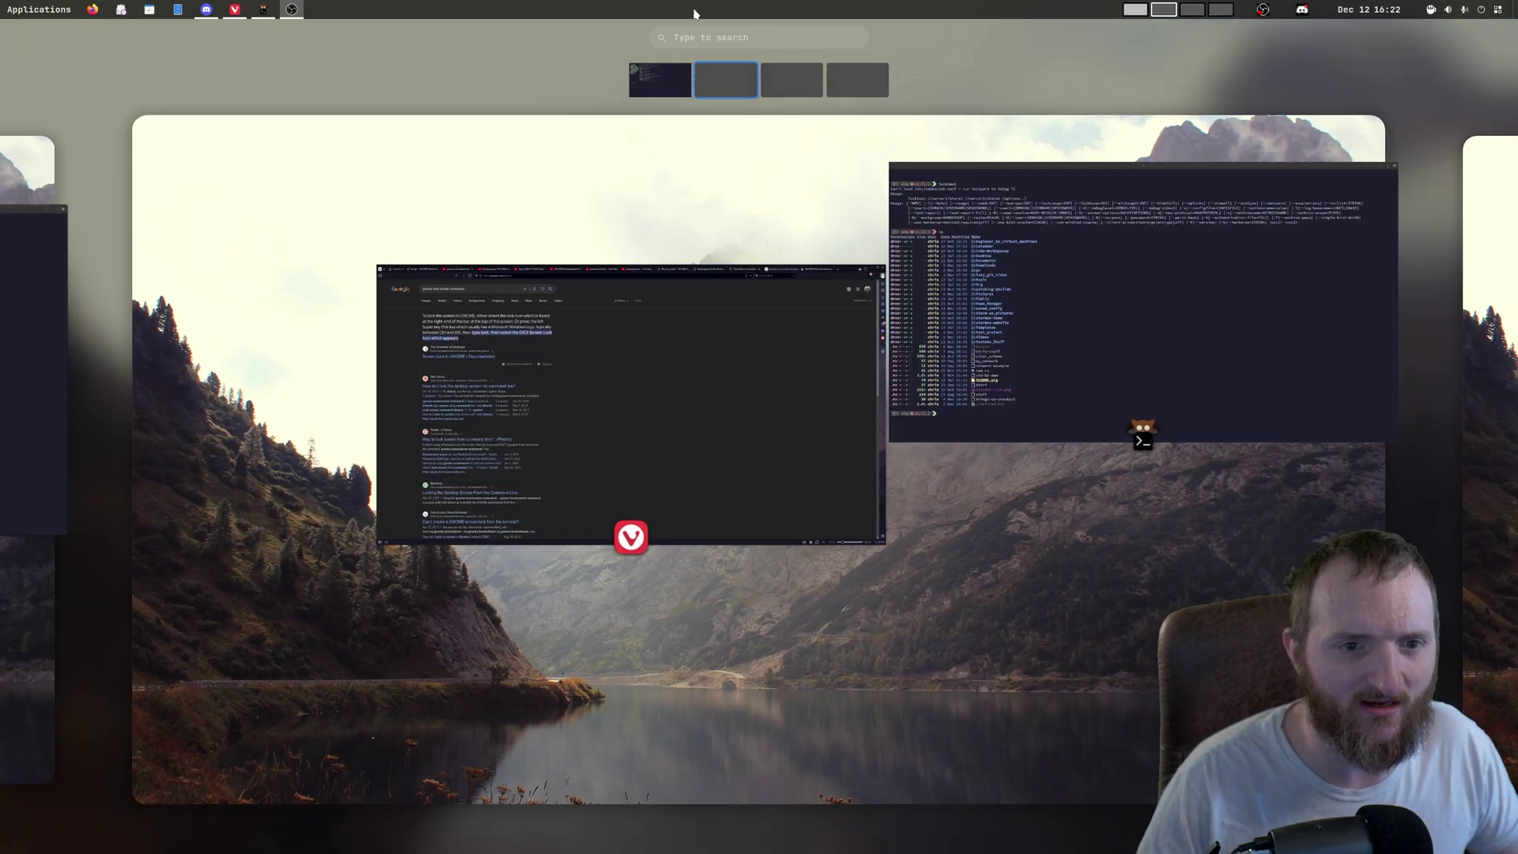
type("ex")
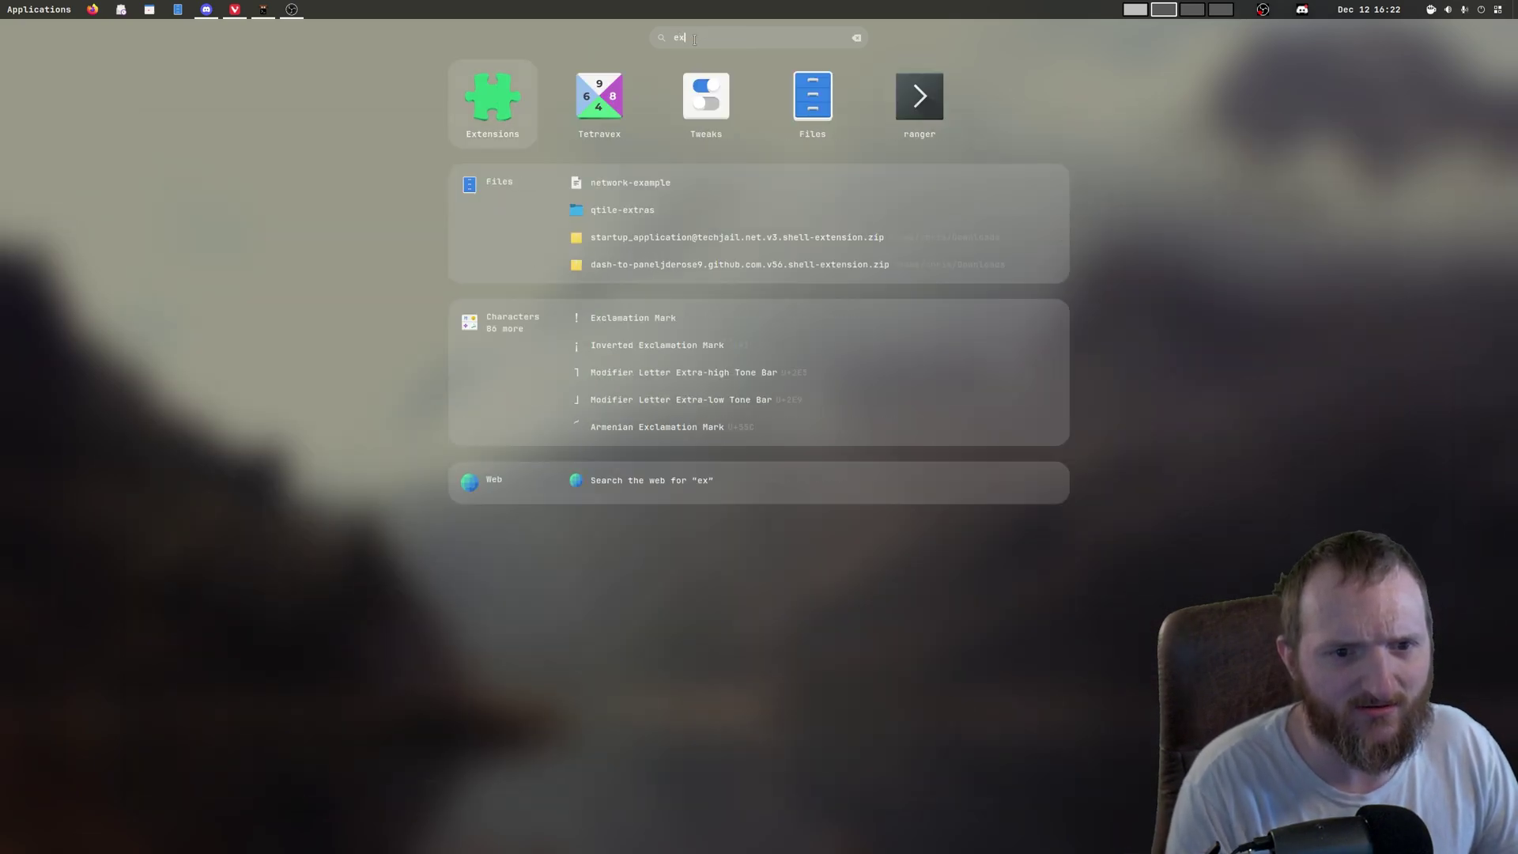
key("Return")
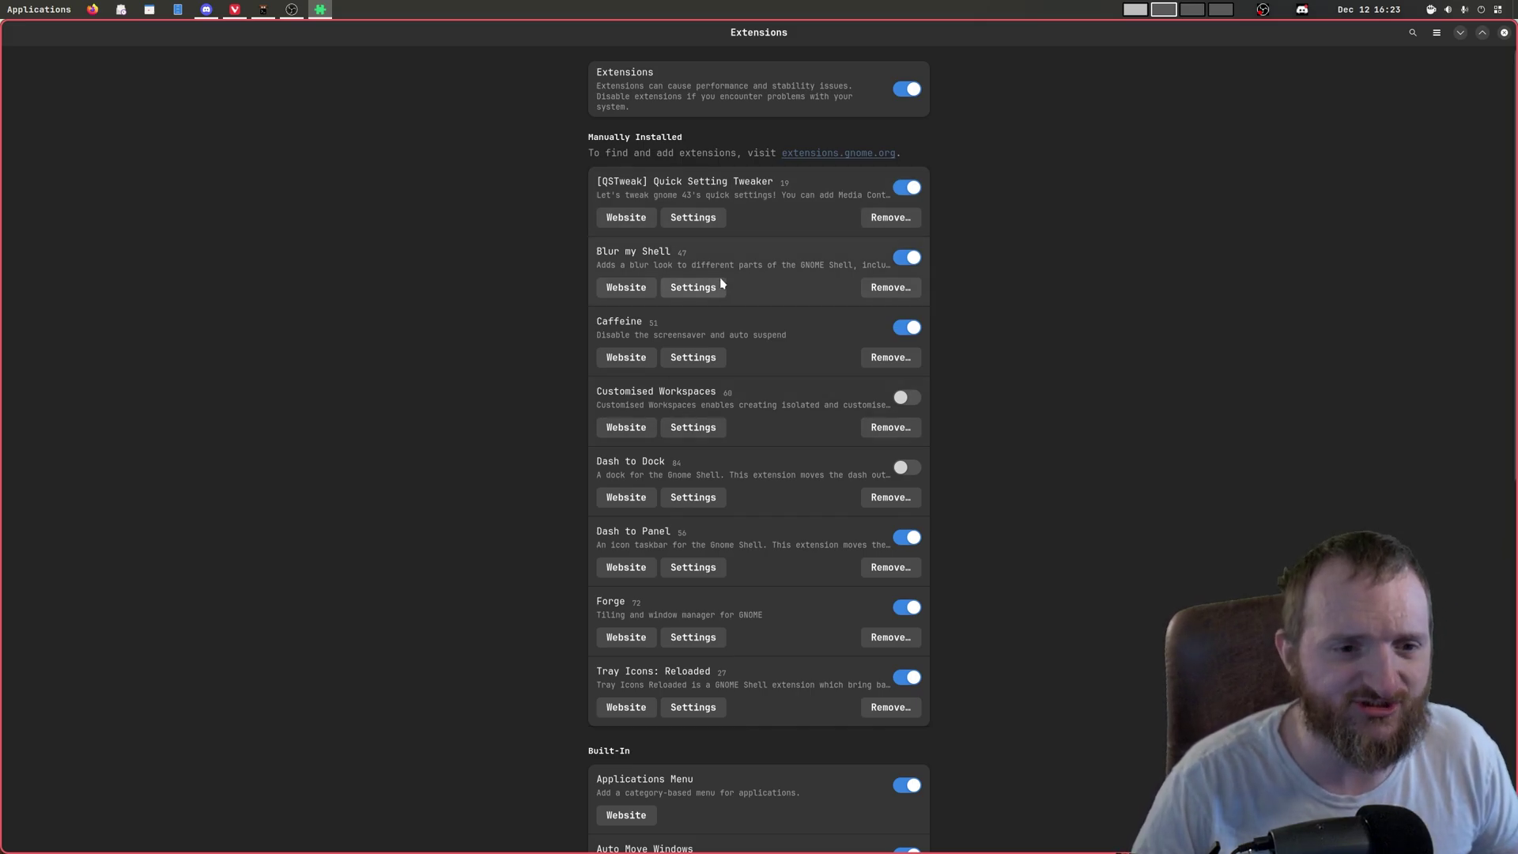
key("super")
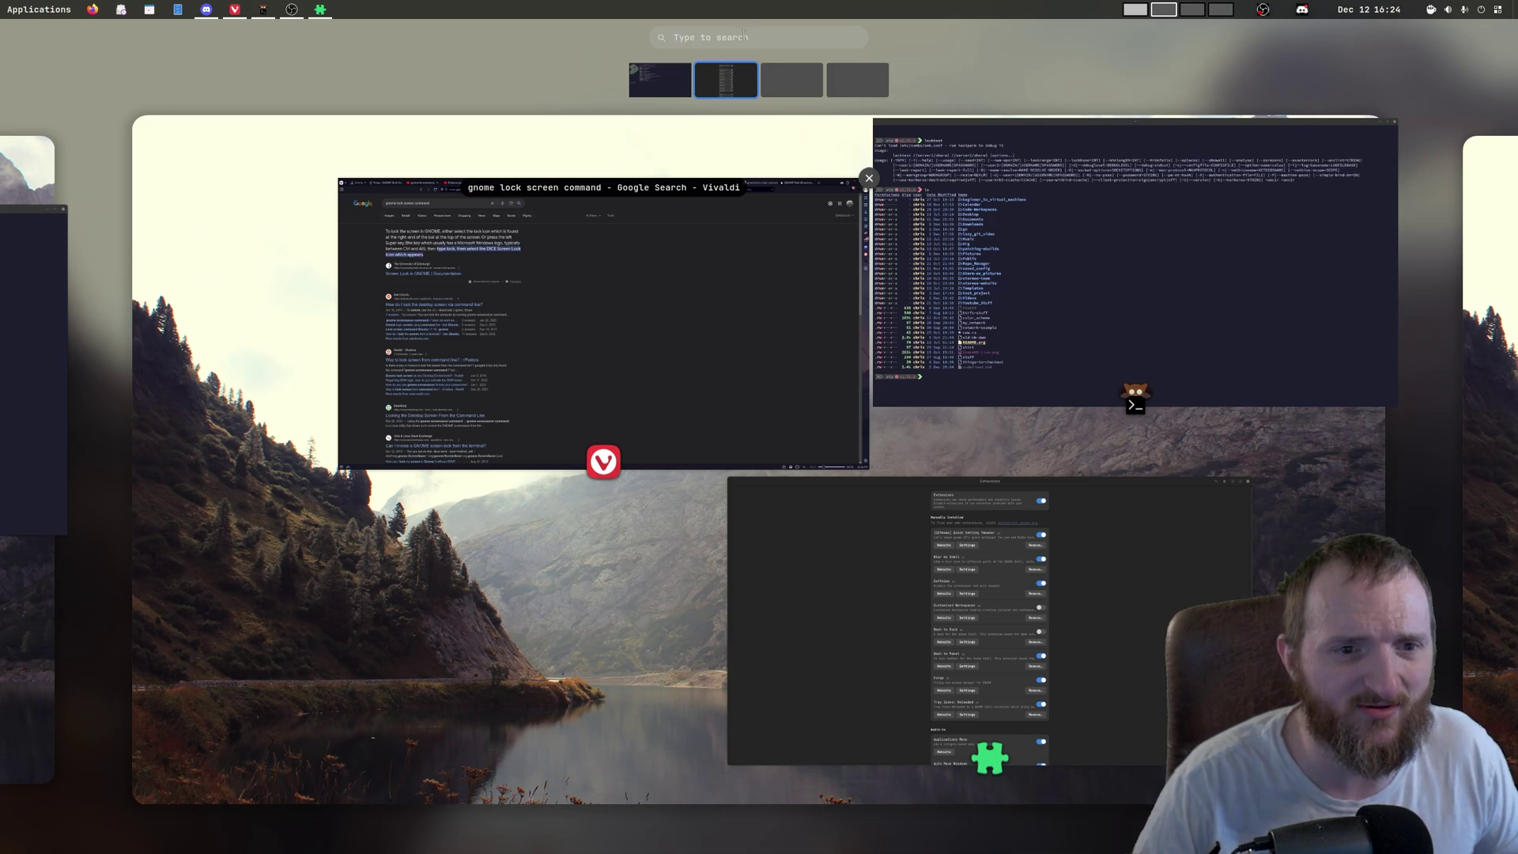
type("s")
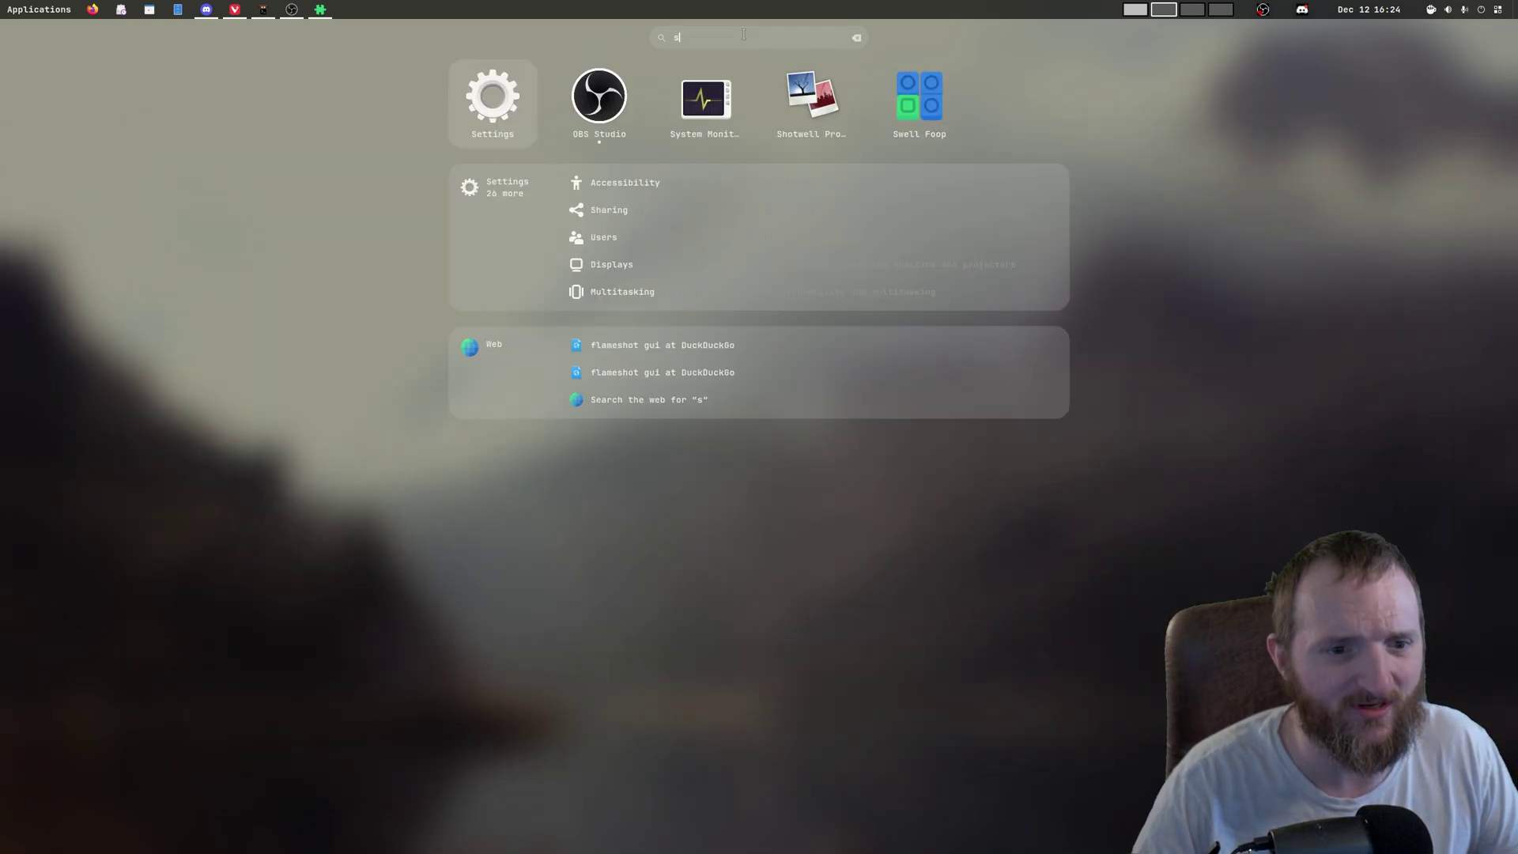
type("af")
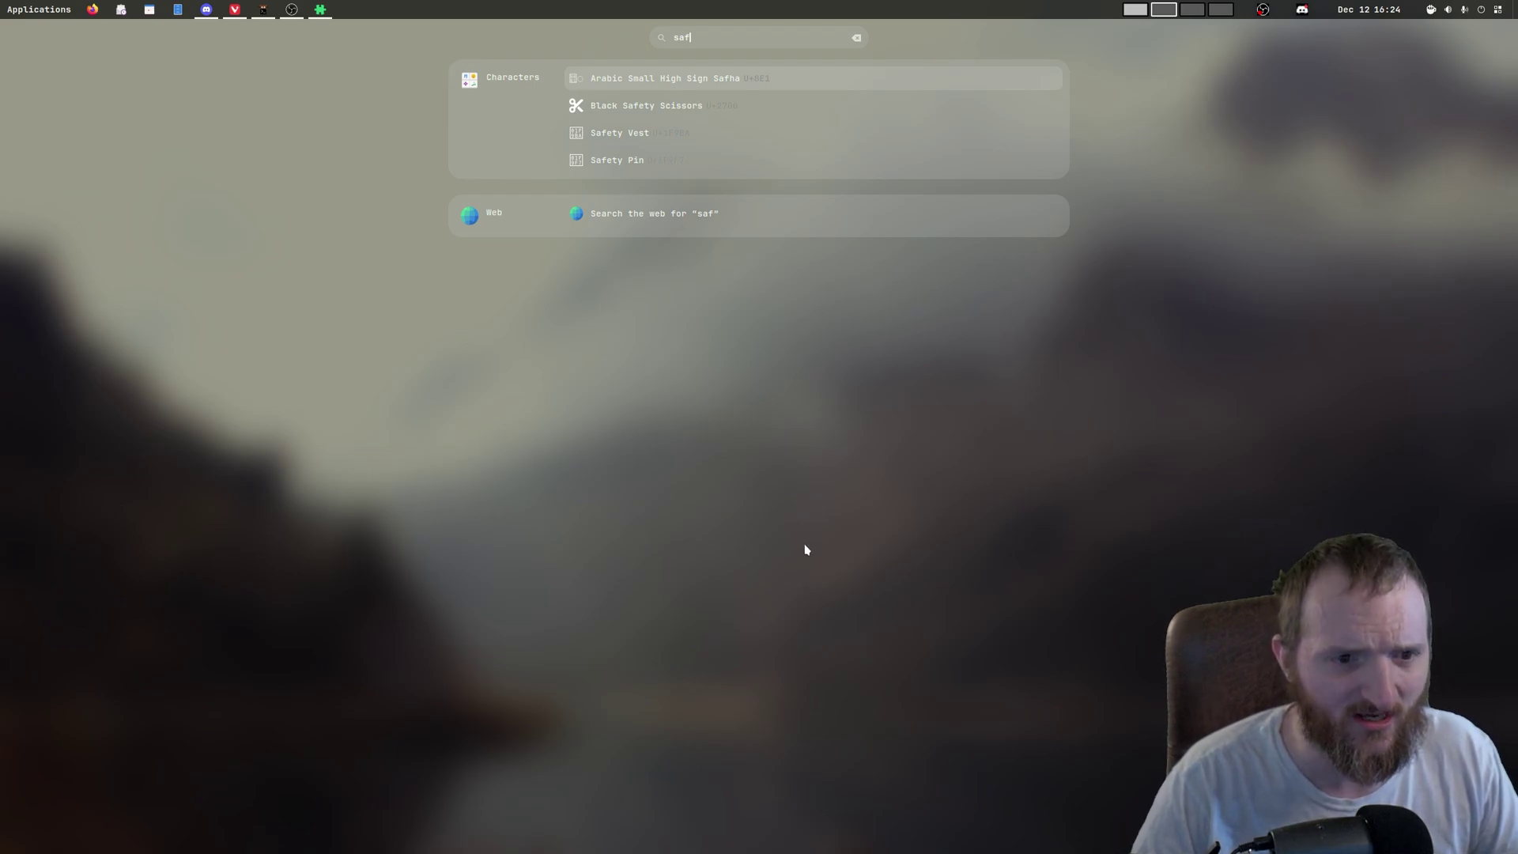
key("Escape")
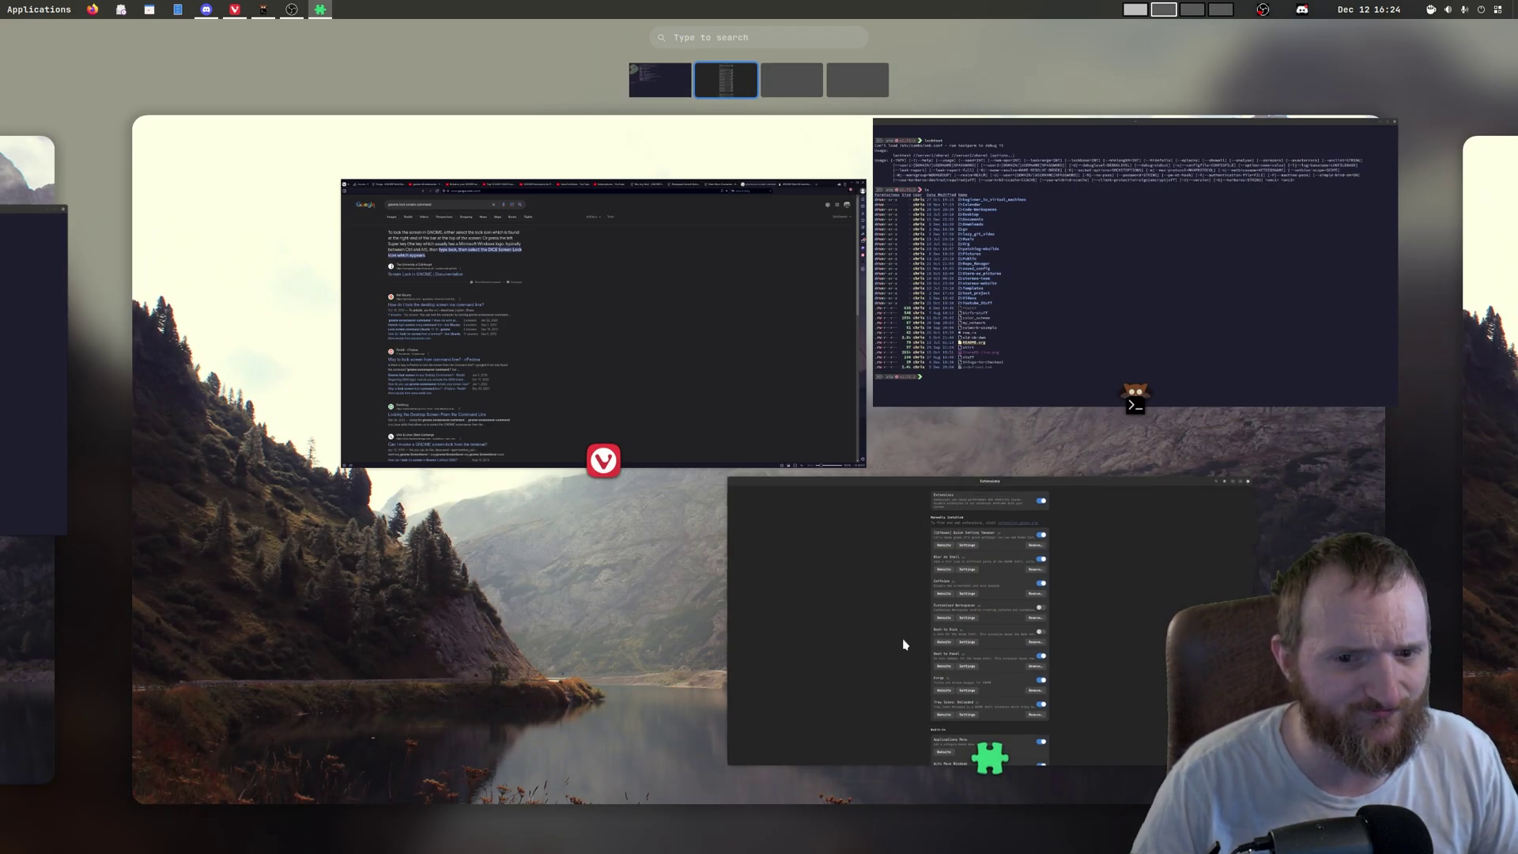
left_click(905, 670)
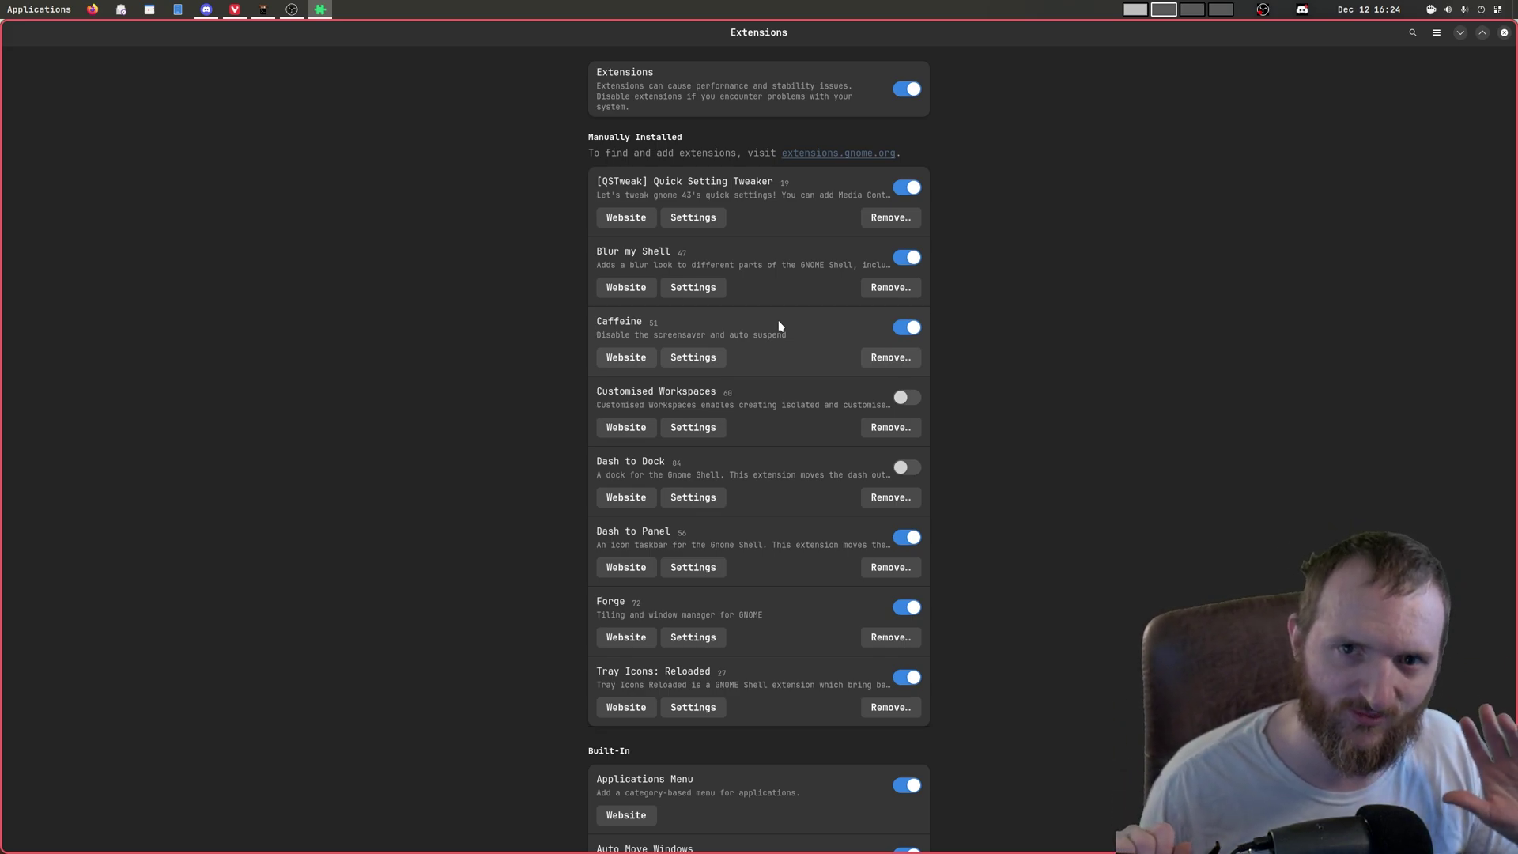
scroll(1027, 342, "down", 5)
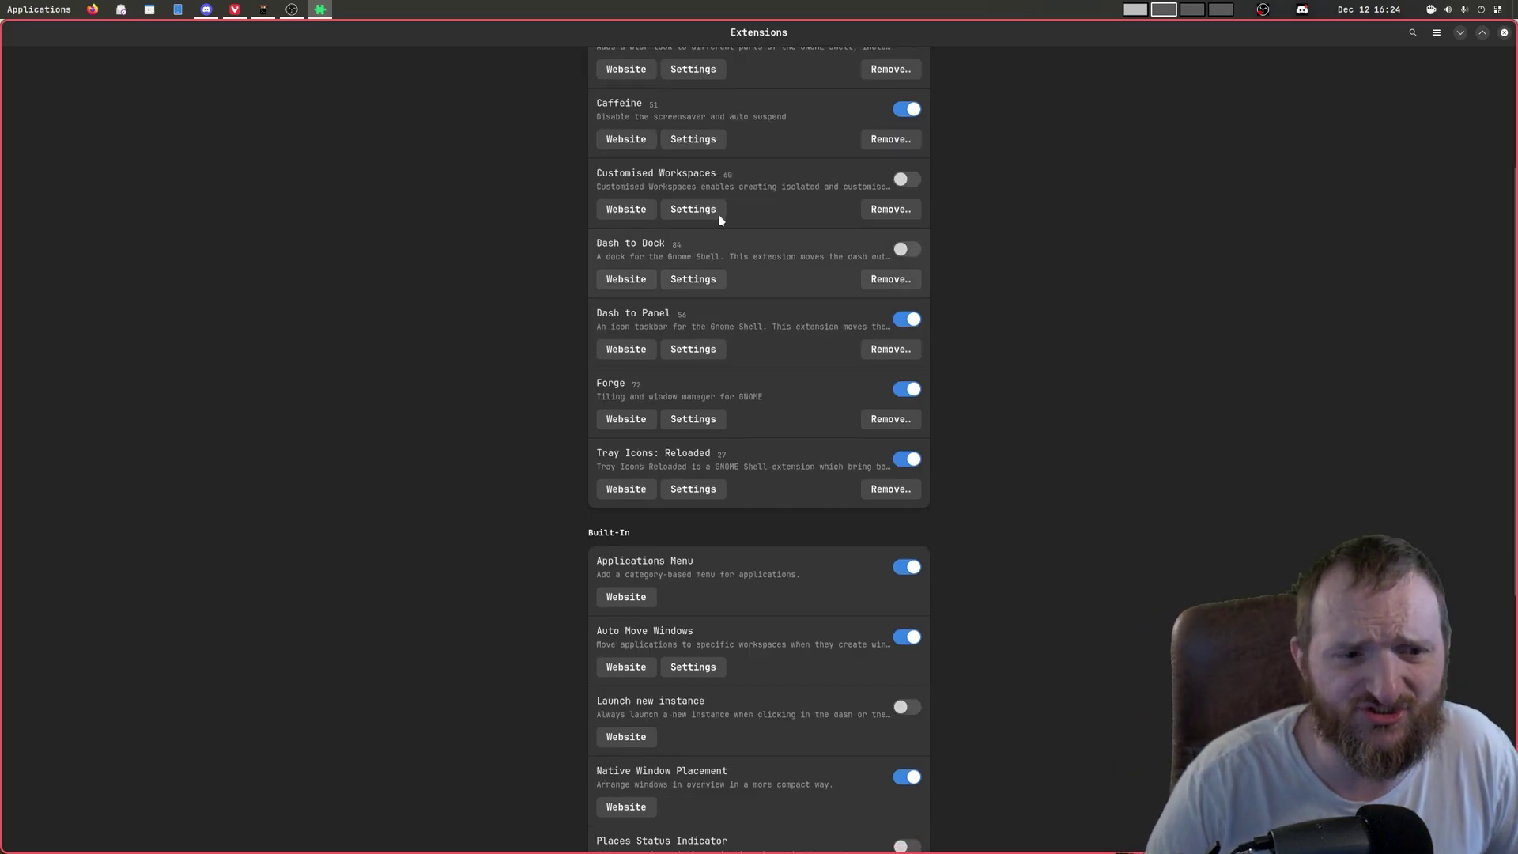
scroll(718, 213, "up", 2)
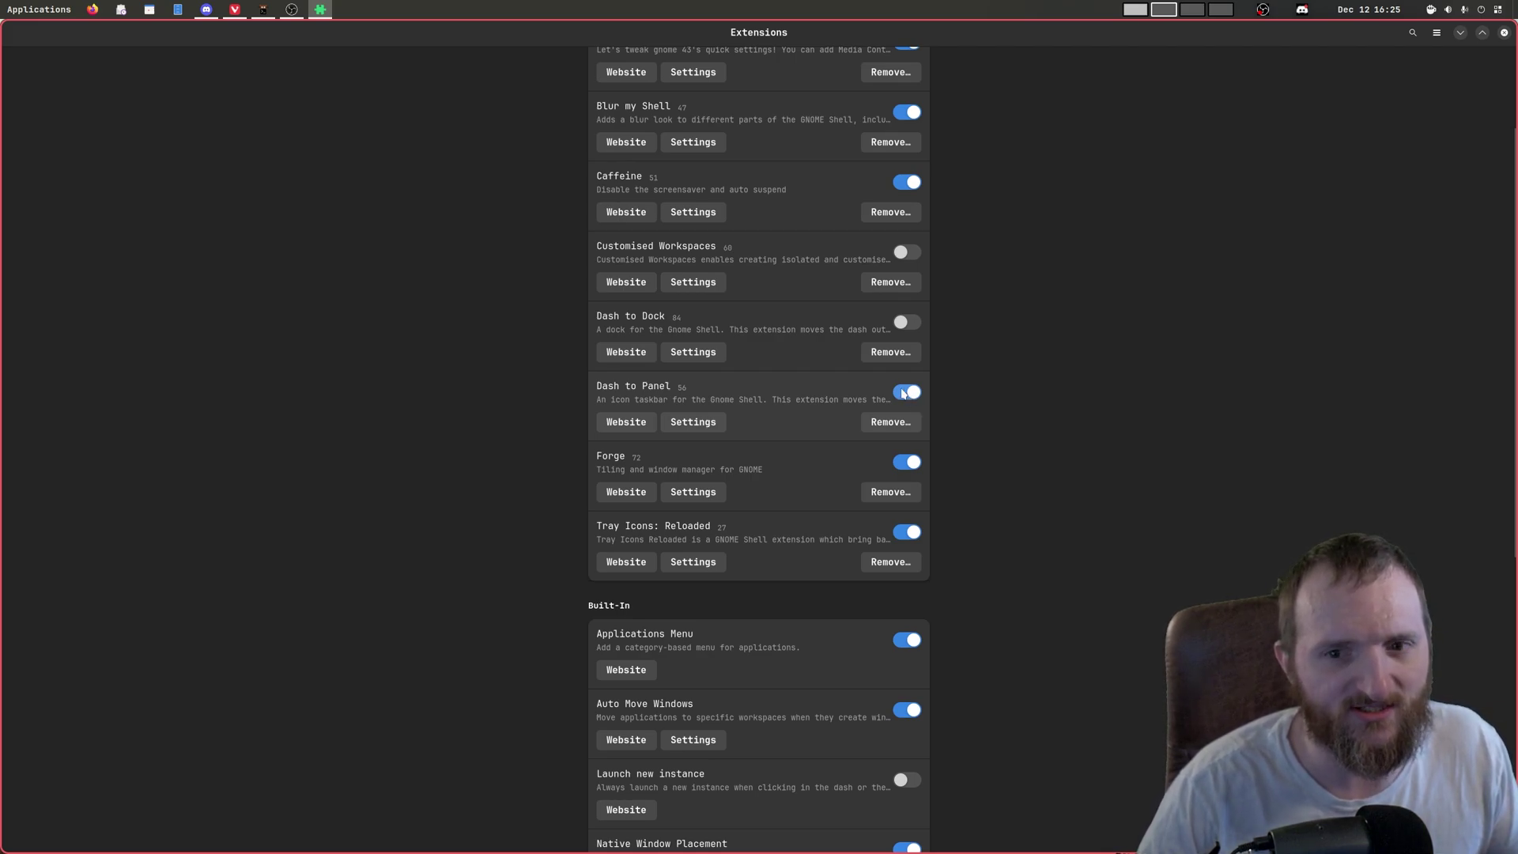
left_click(904, 393)
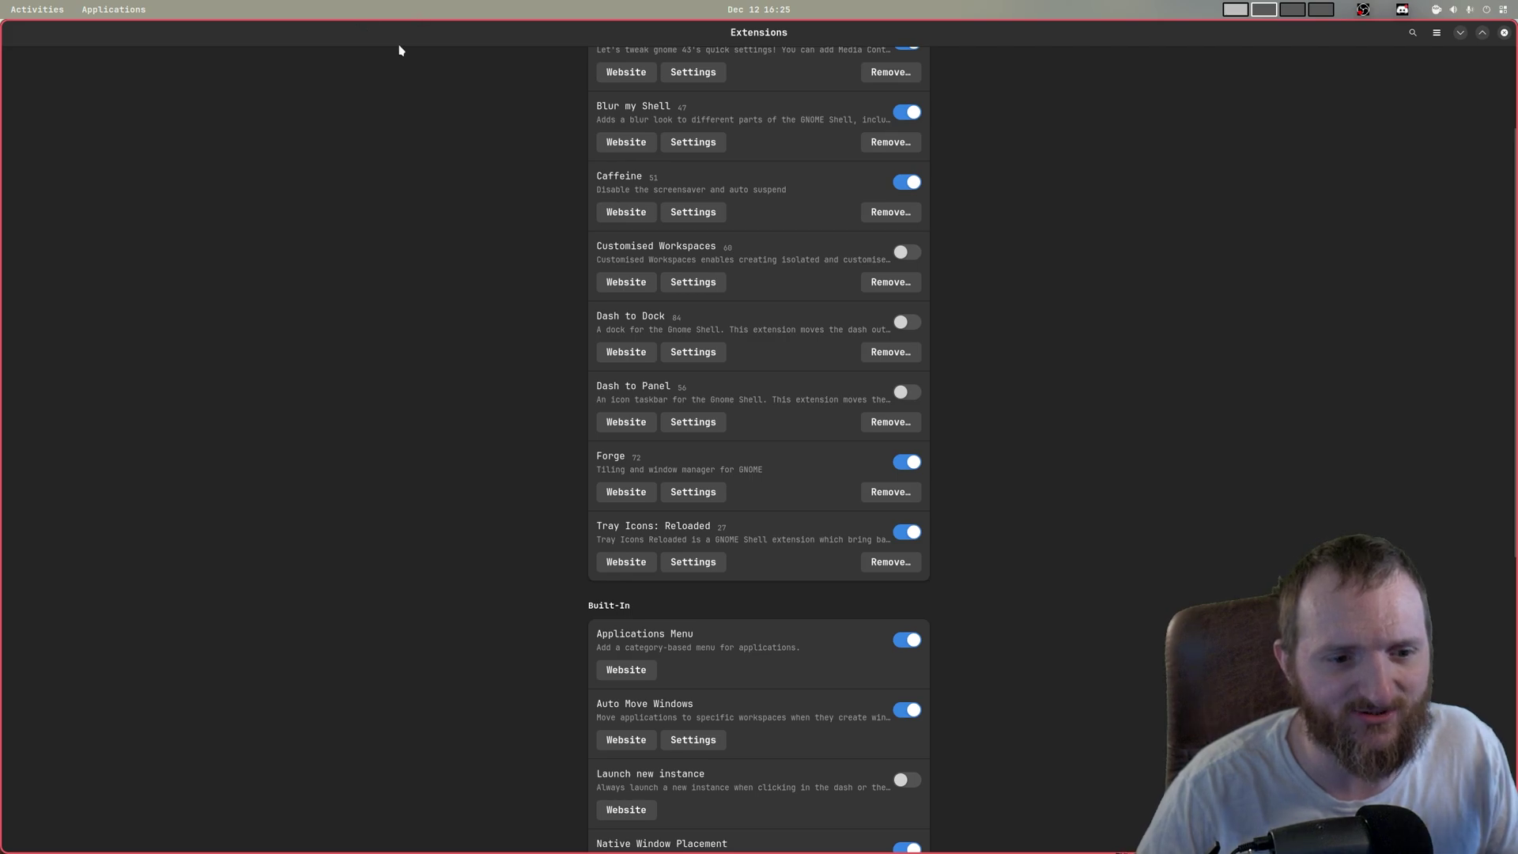
left_click(910, 392)
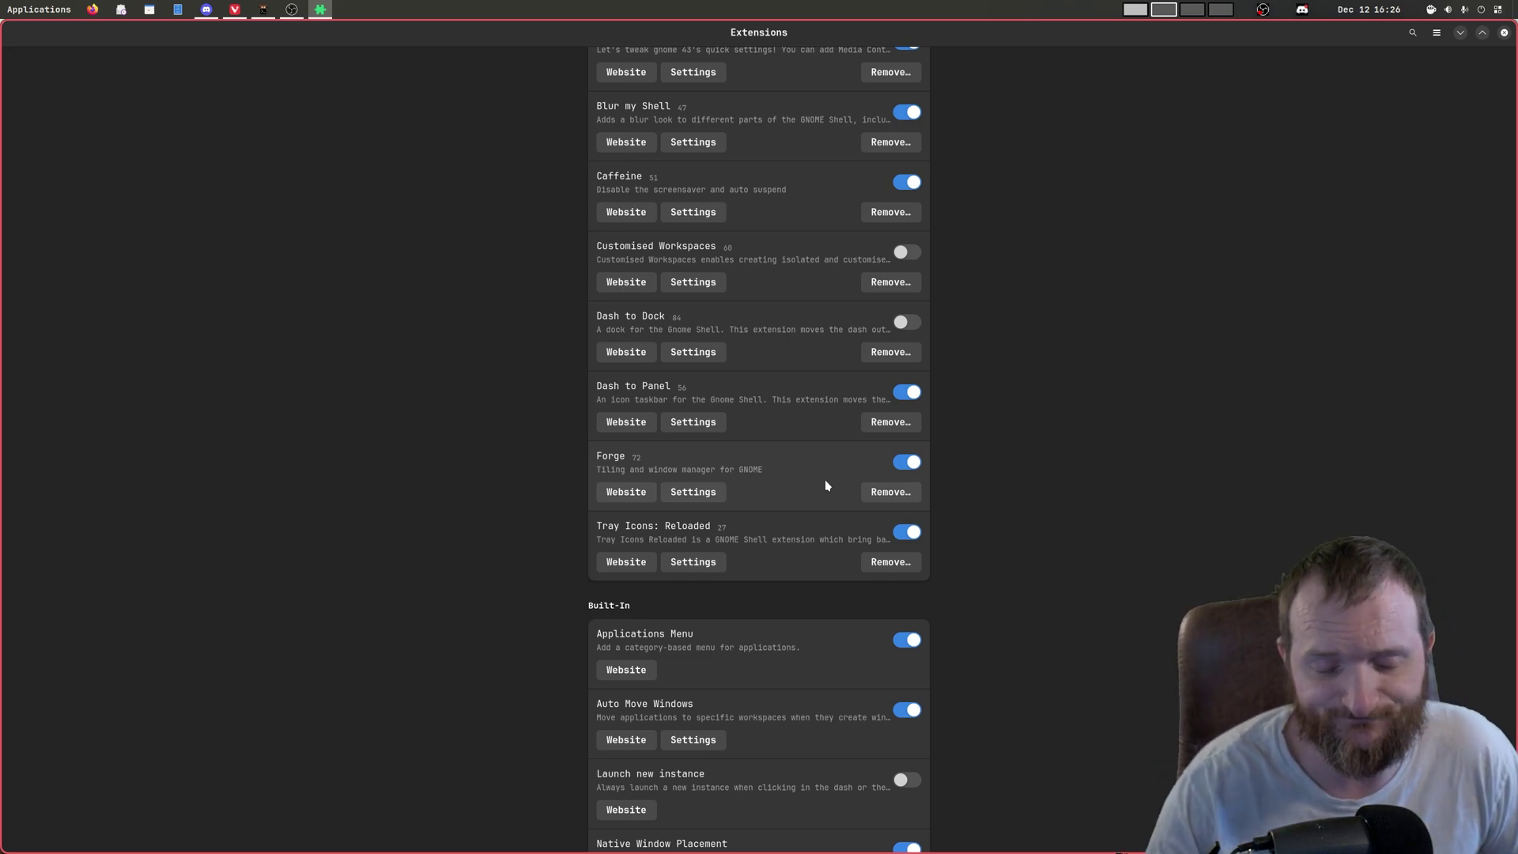
scroll(874, 436, "down", 4)
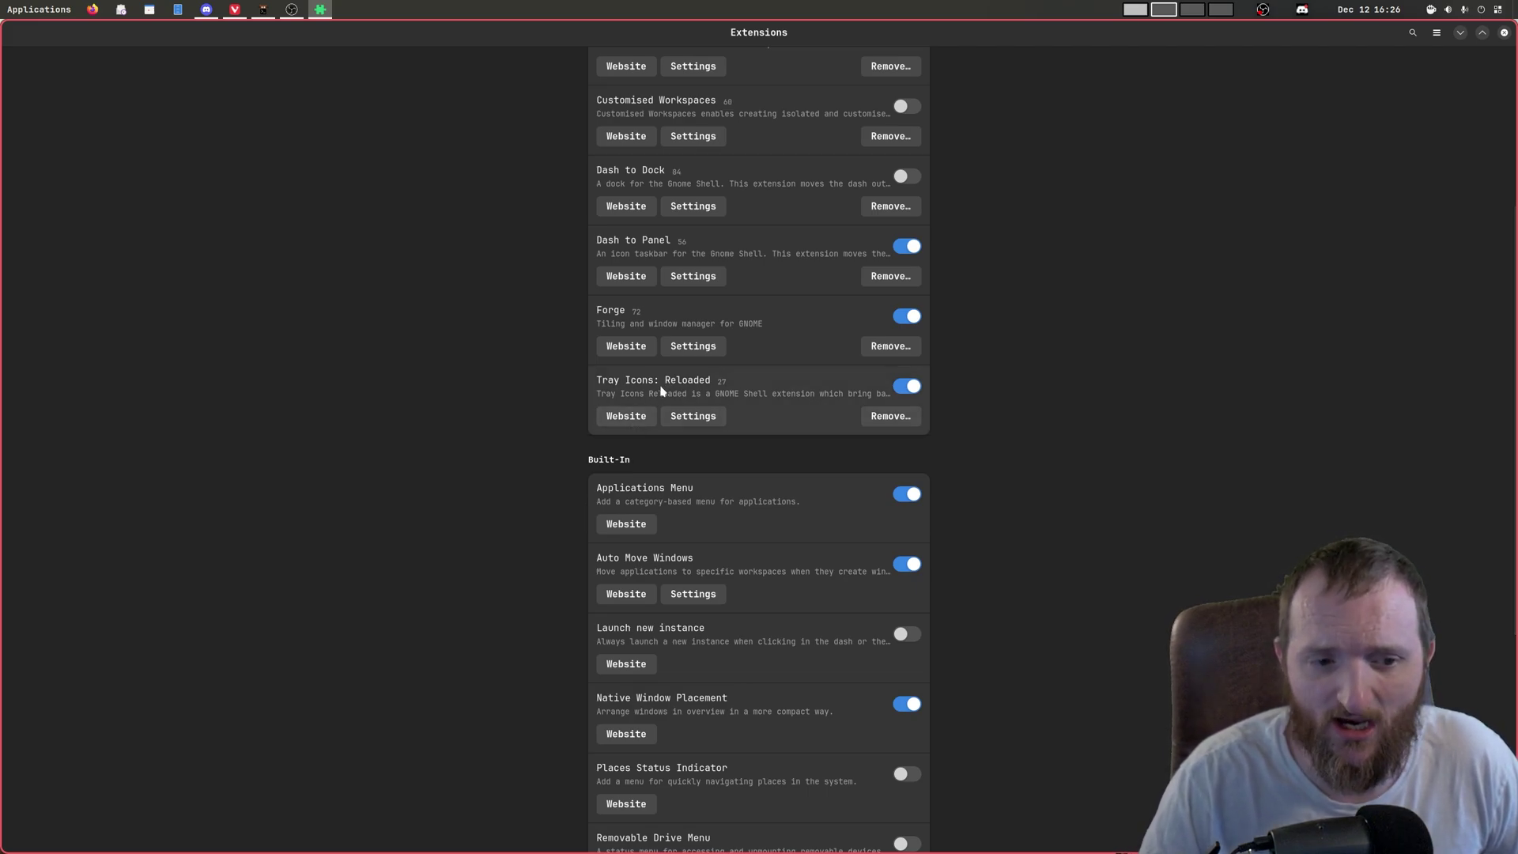
left_click(1472, 12)
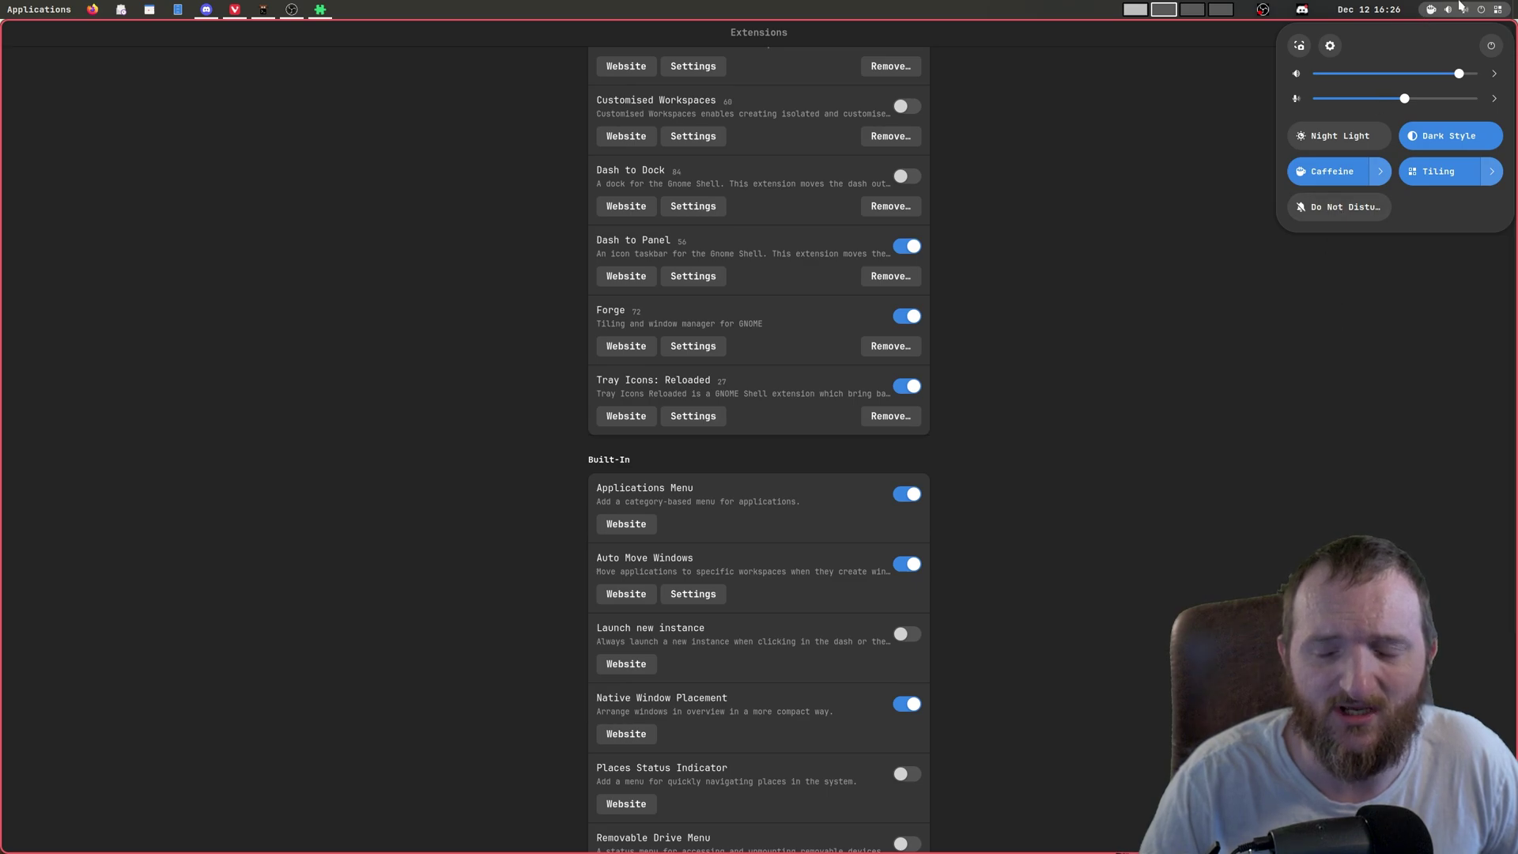
left_click(1226, 104)
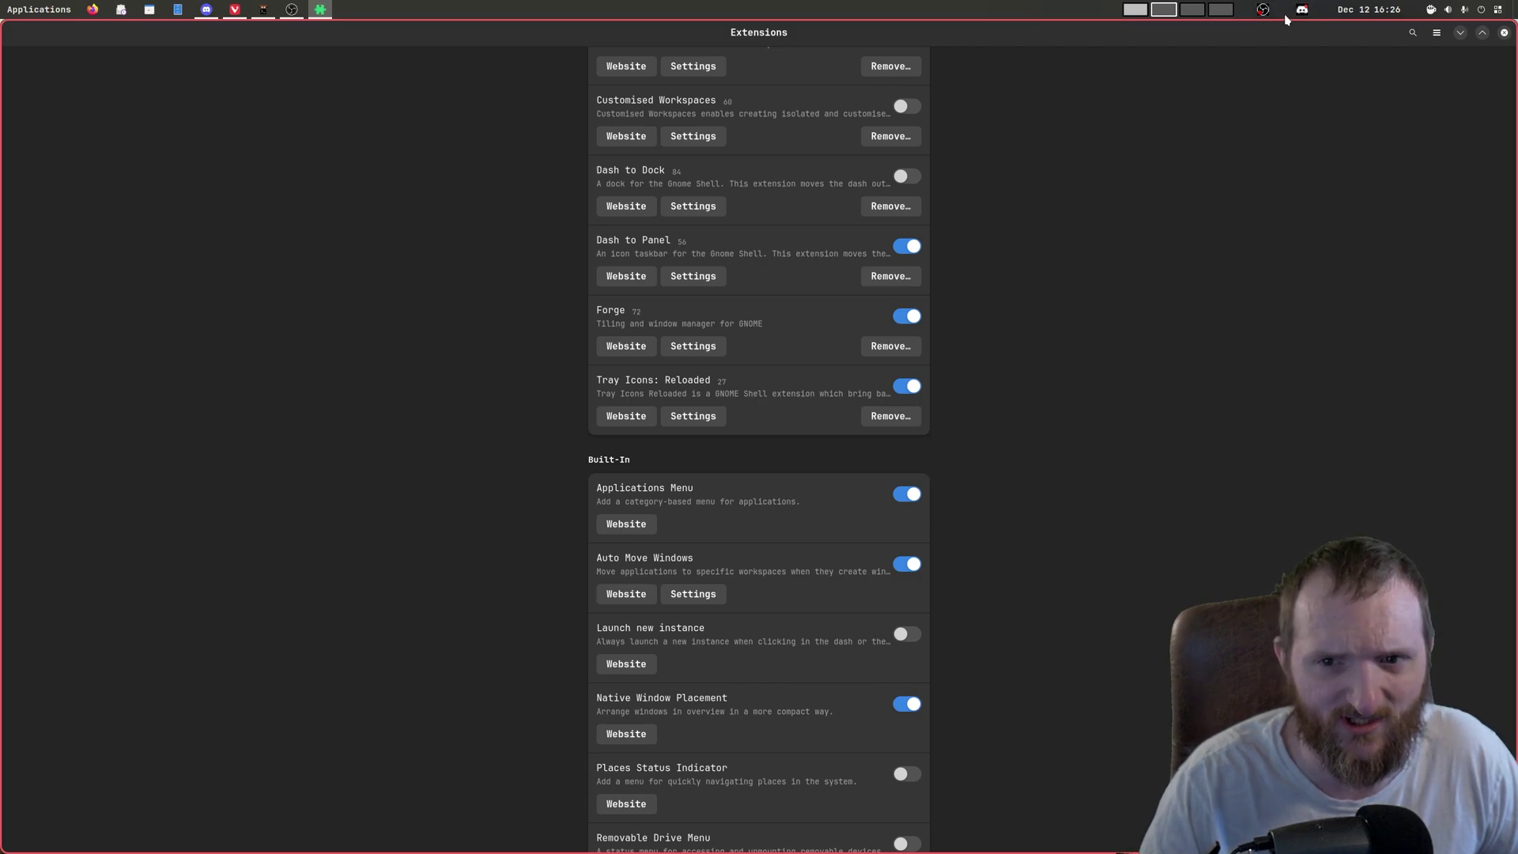
scroll(1099, 253, "down", 5)
scroll(1099, 253, "down", 2)
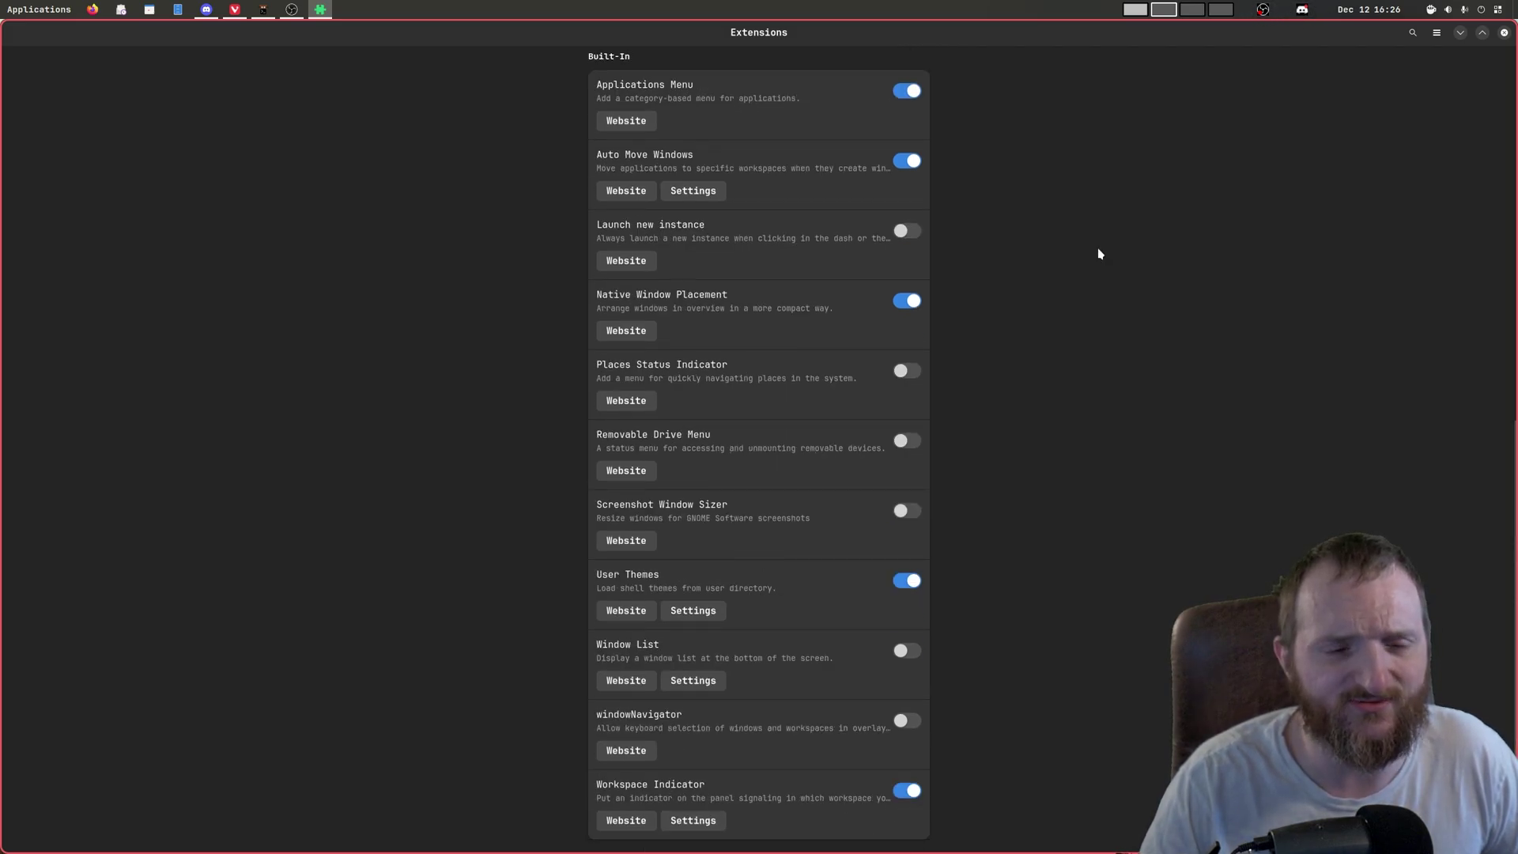
scroll(1098, 253, "up", 1)
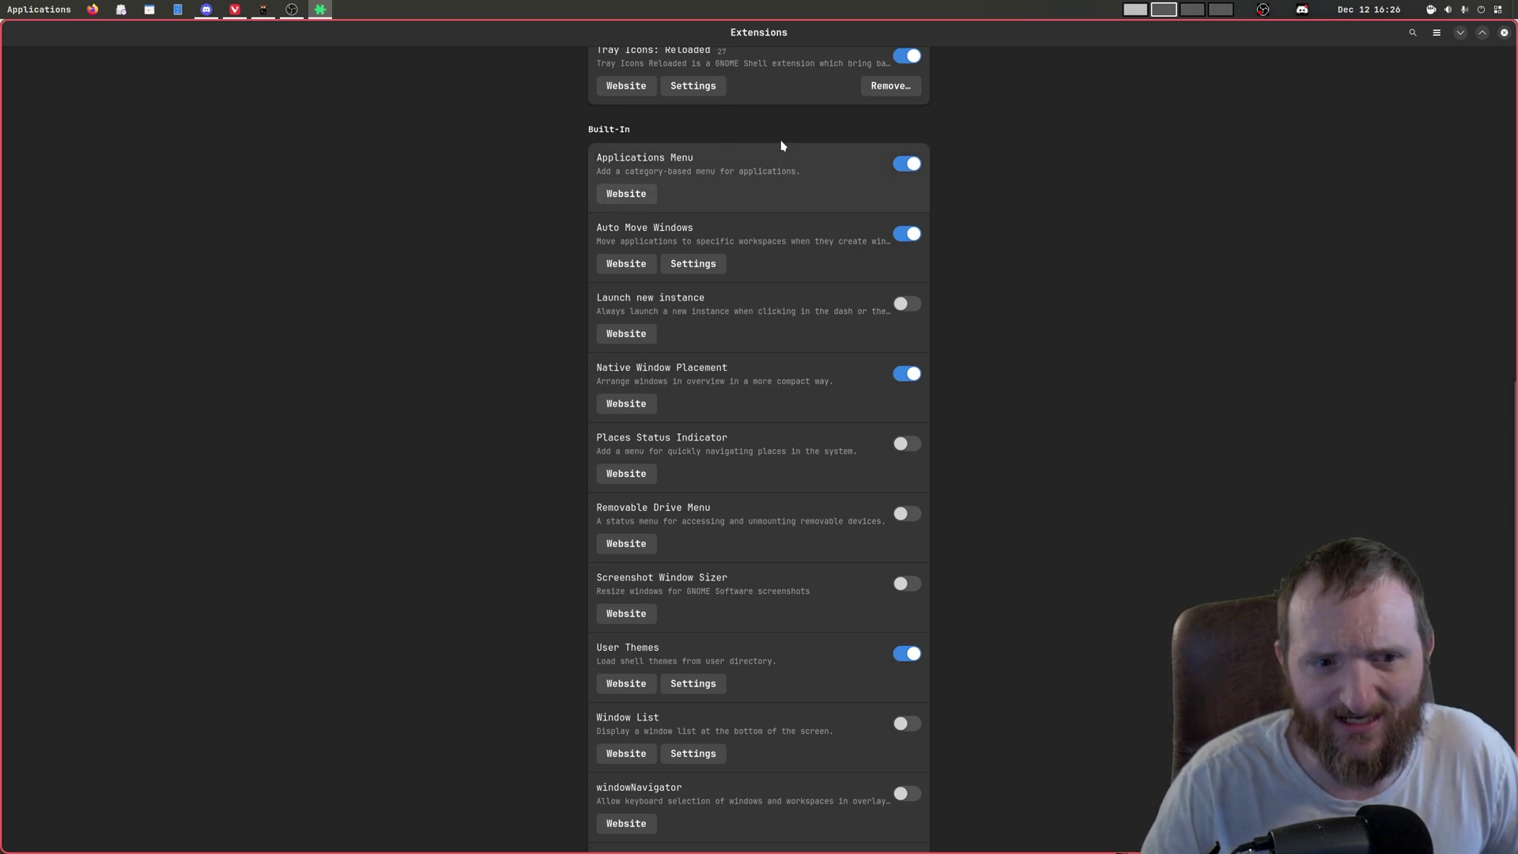
Demo the top-bar Applications category menu, then disable the Applications Menu extension.
left_click(26, 7)
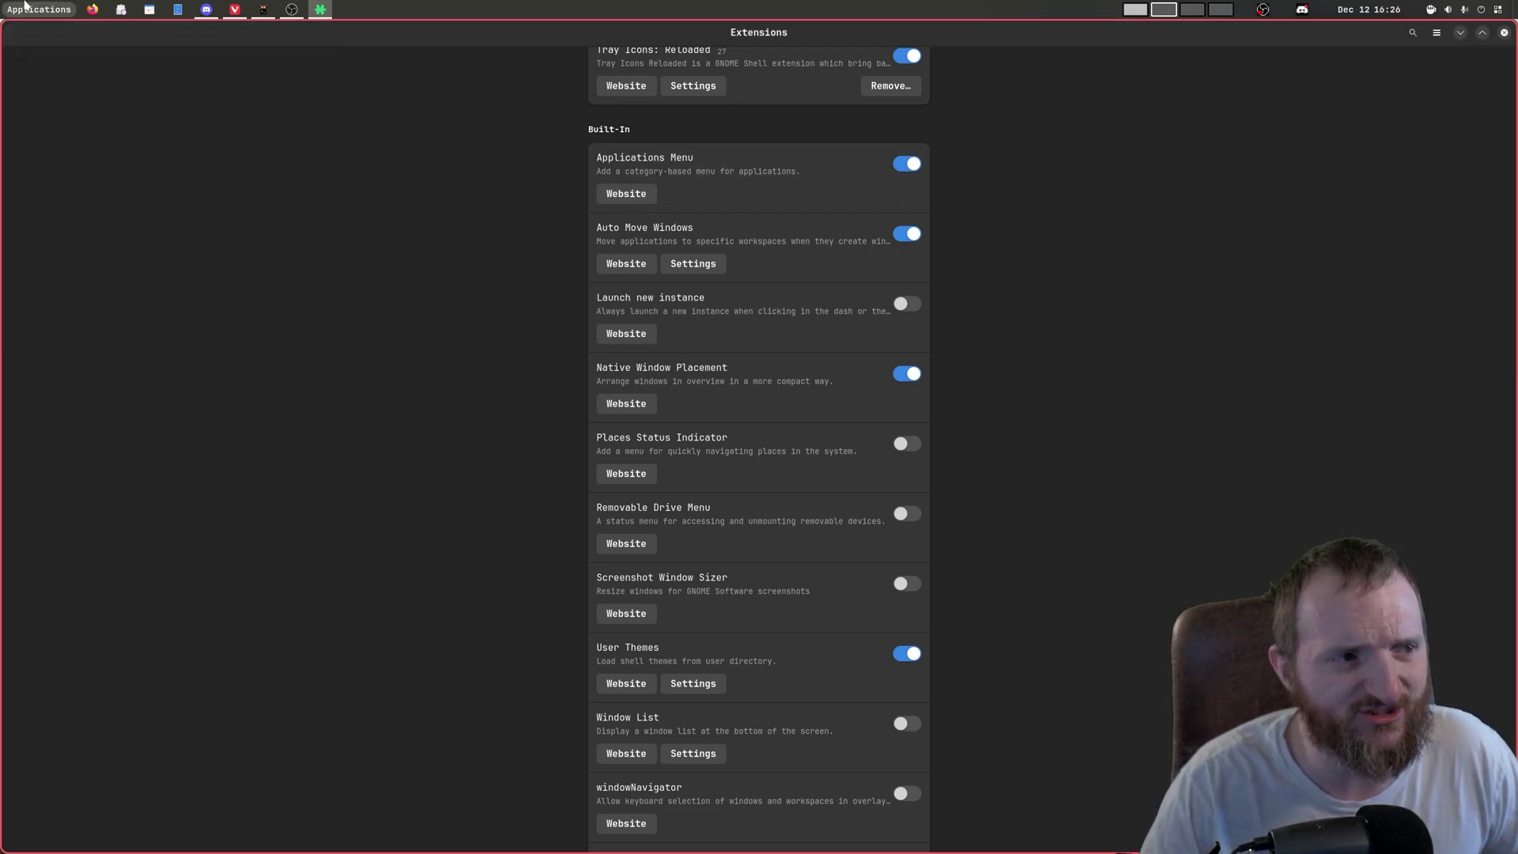
left_click(24, 4)
left_click(24, 4)
left_click(24, 4)
left_click(24, 4)
left_click(25, 7)
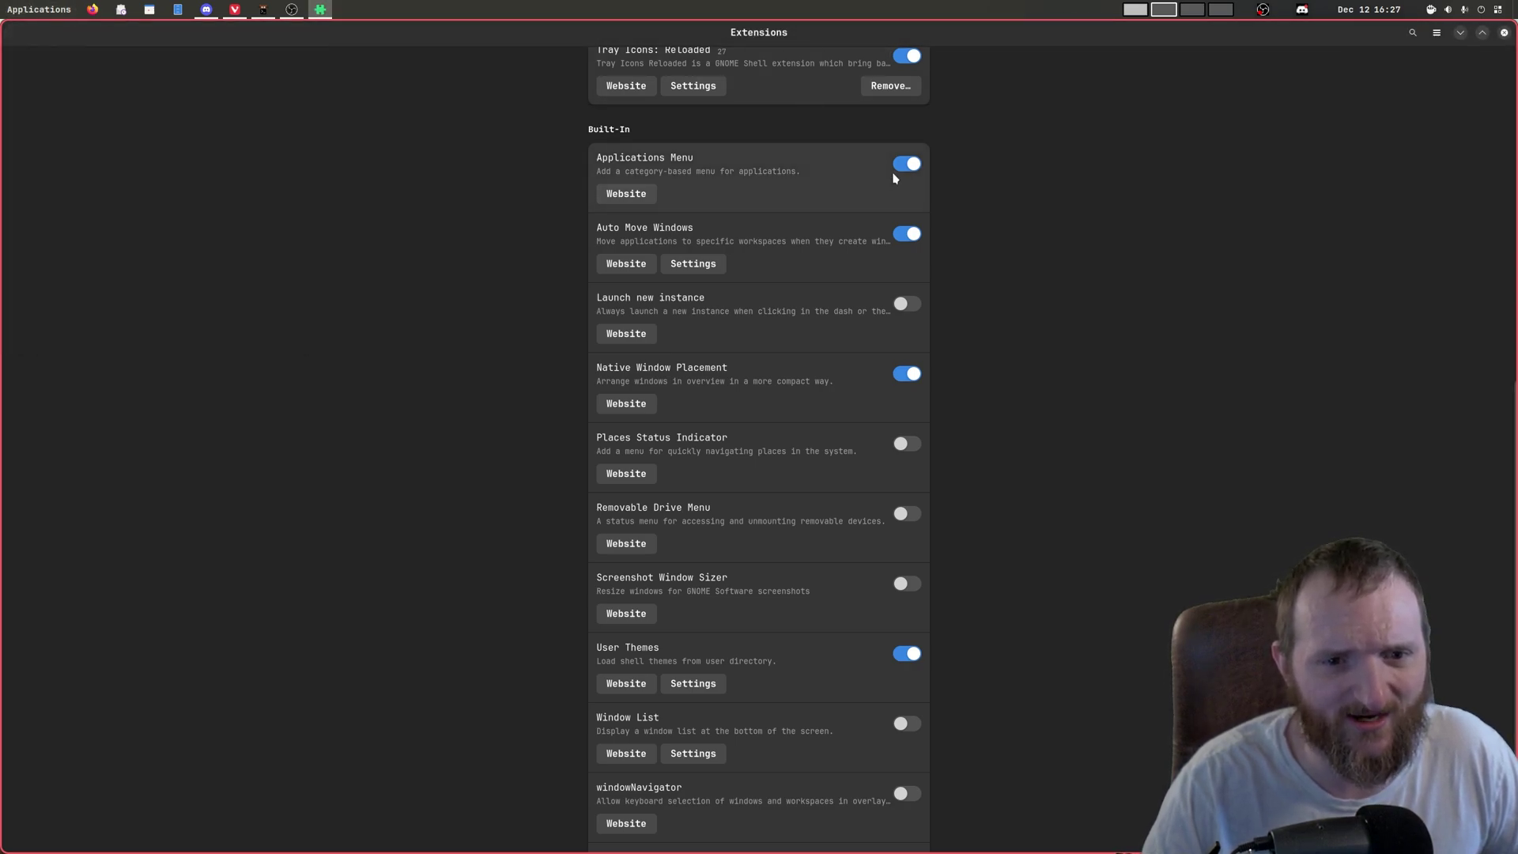
left_click(902, 164)
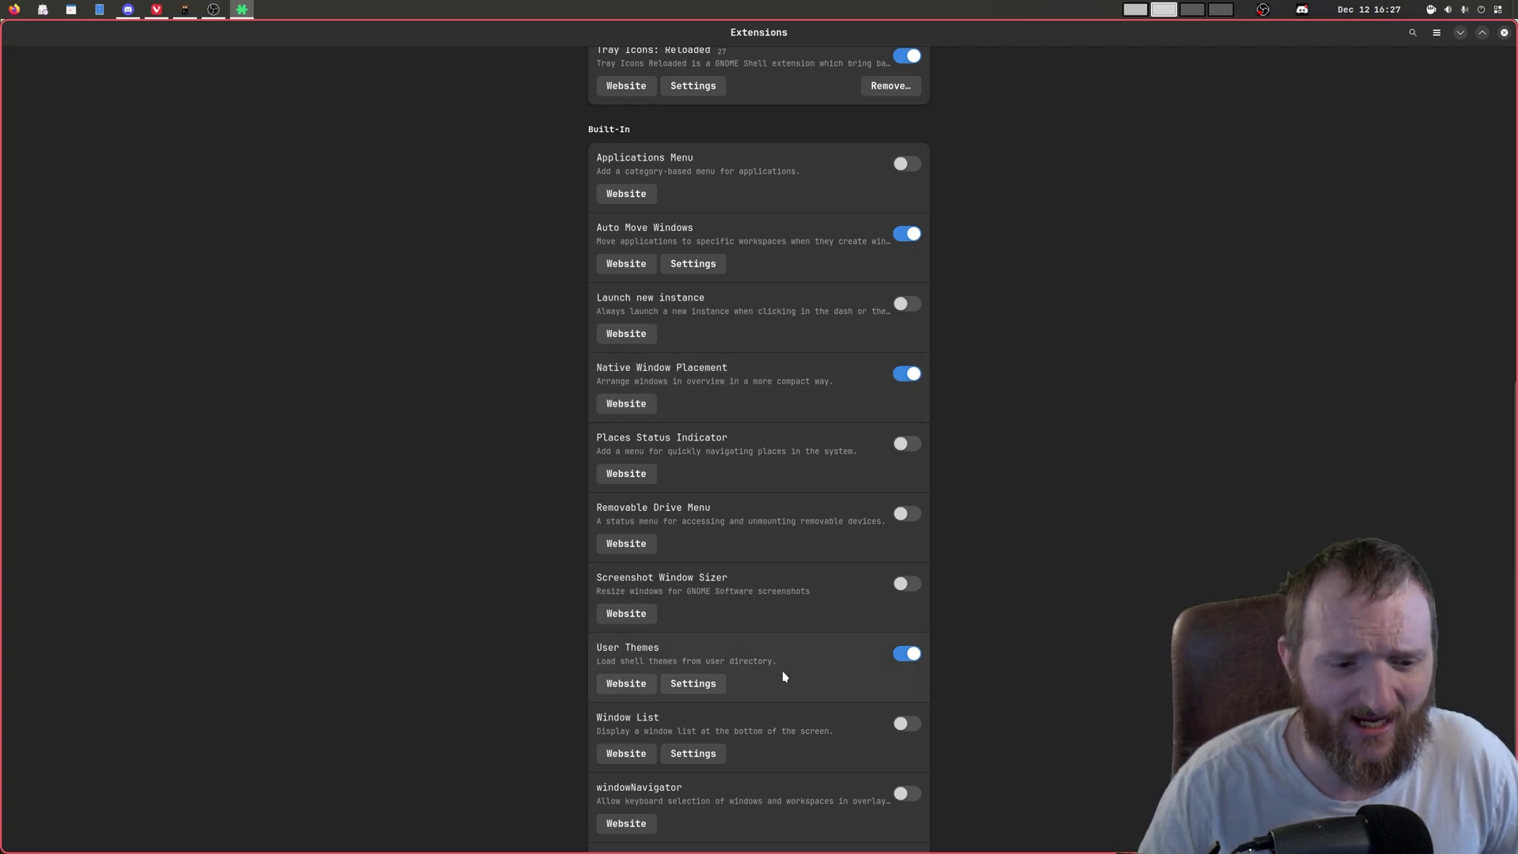
scroll(973, 601, "down", 2)
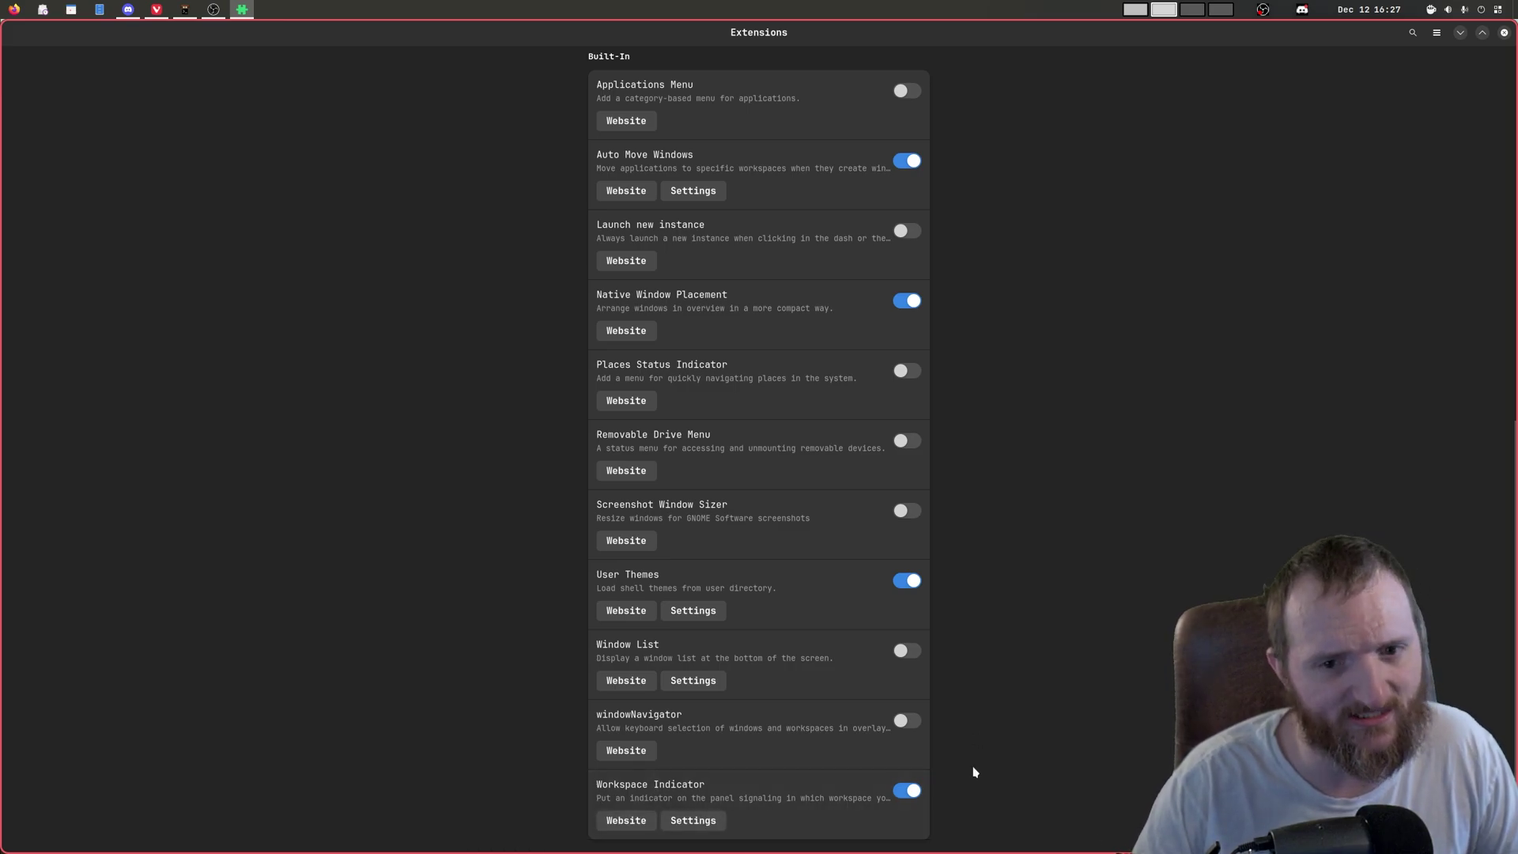
Visit Workspace 3 and back to 2, toggle Workspace Indicator off and on, then close Extensions.
left_click(1184, 11)
left_click(1165, 11)
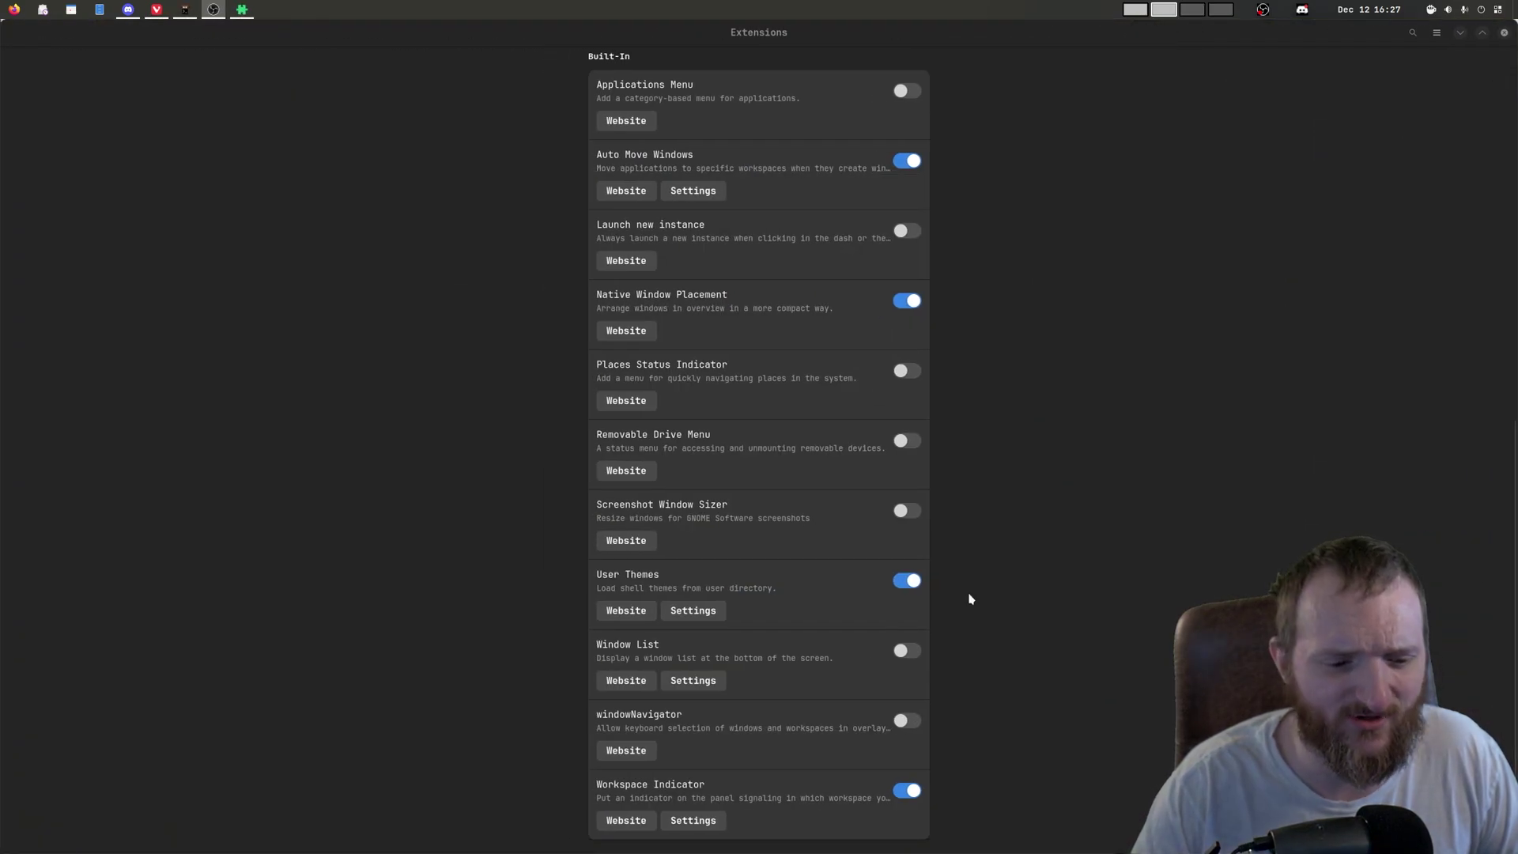
left_click(902, 791)
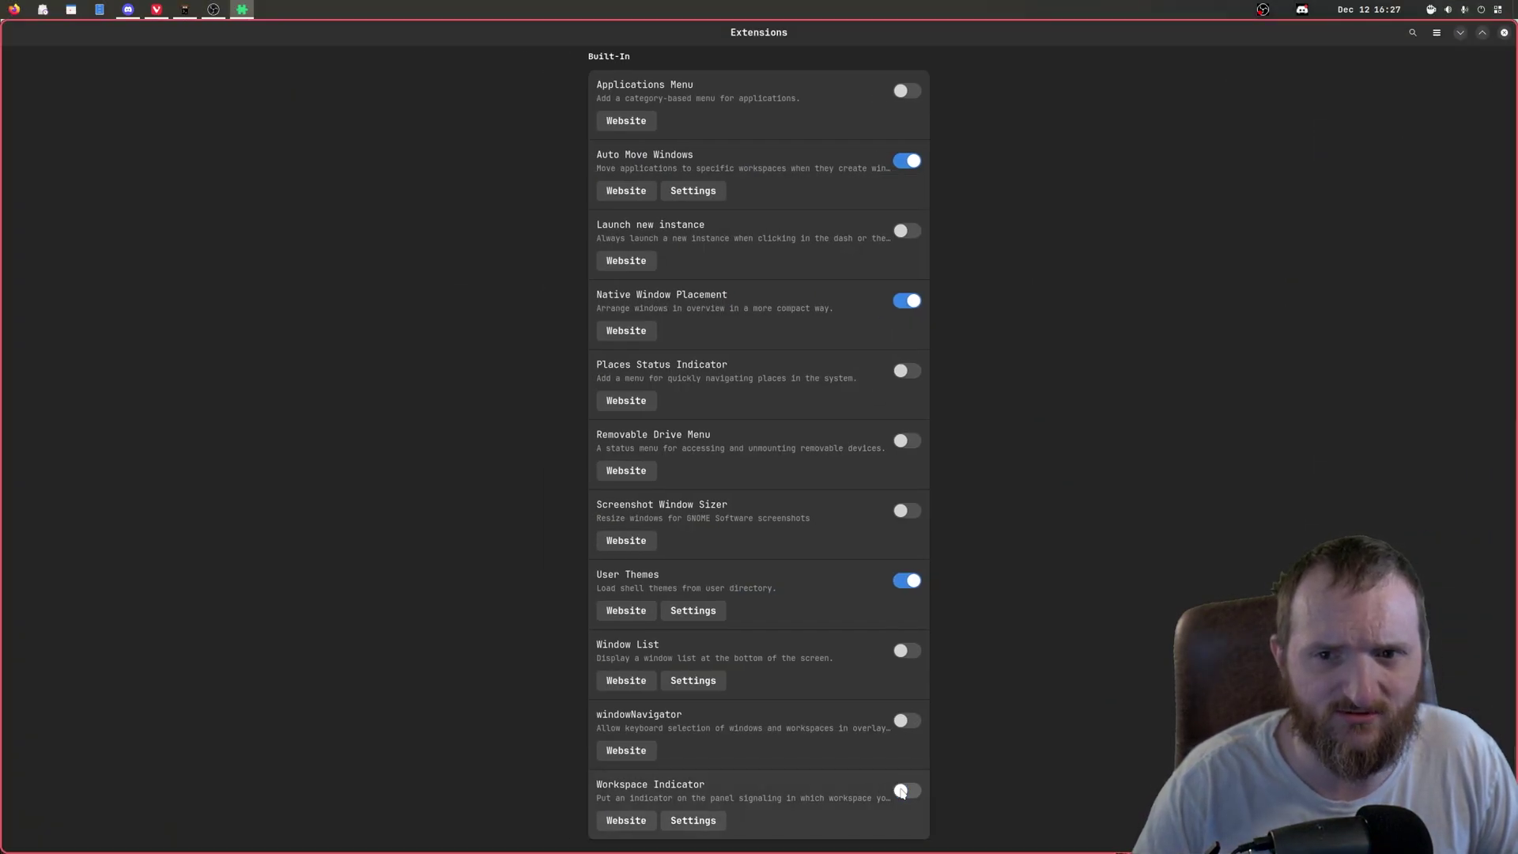
left_click(902, 792)
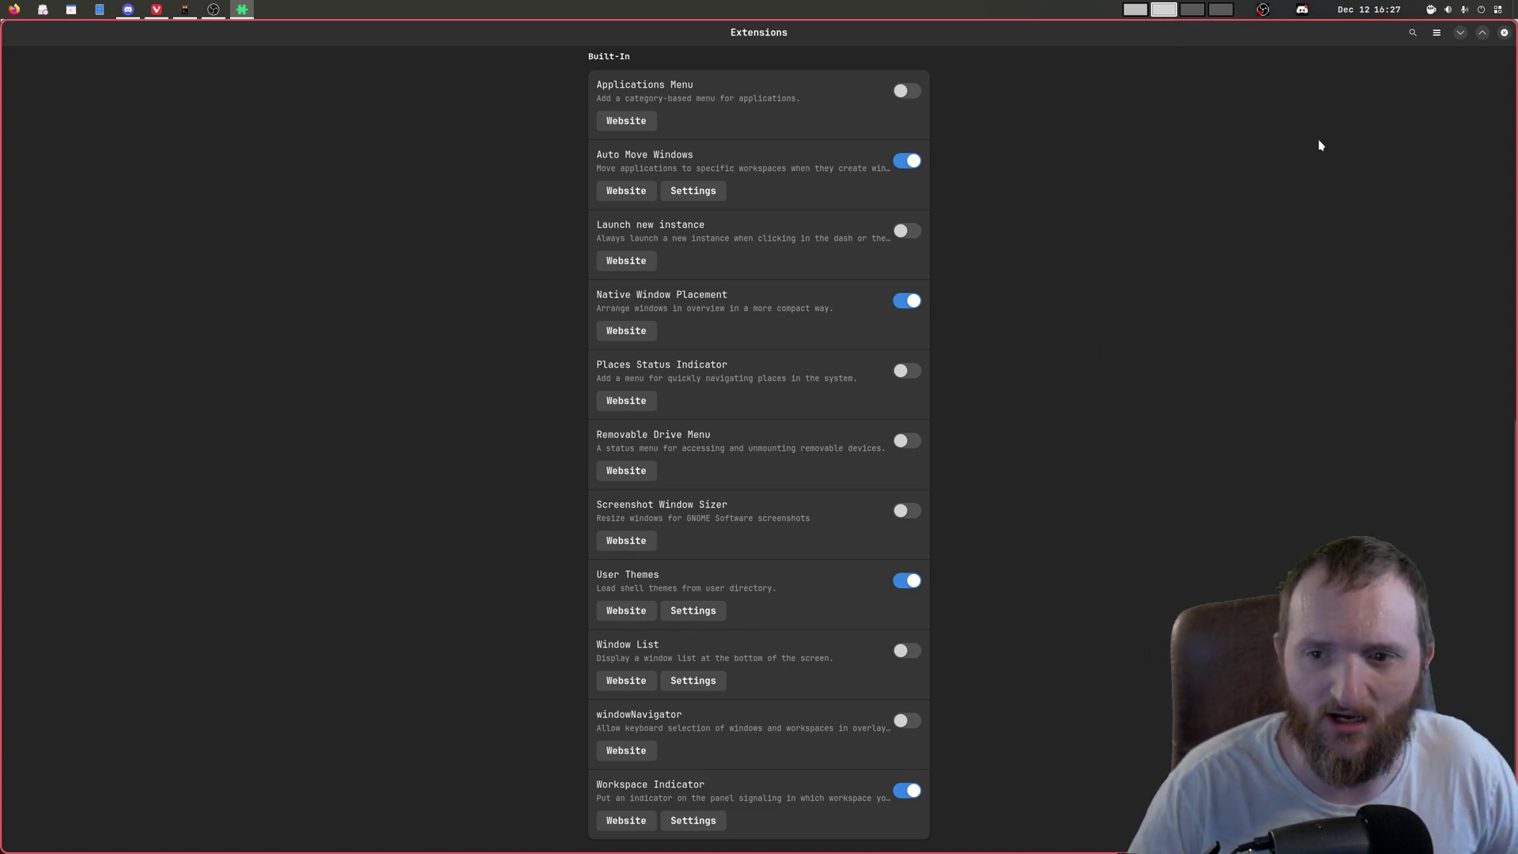
left_click(1503, 34)
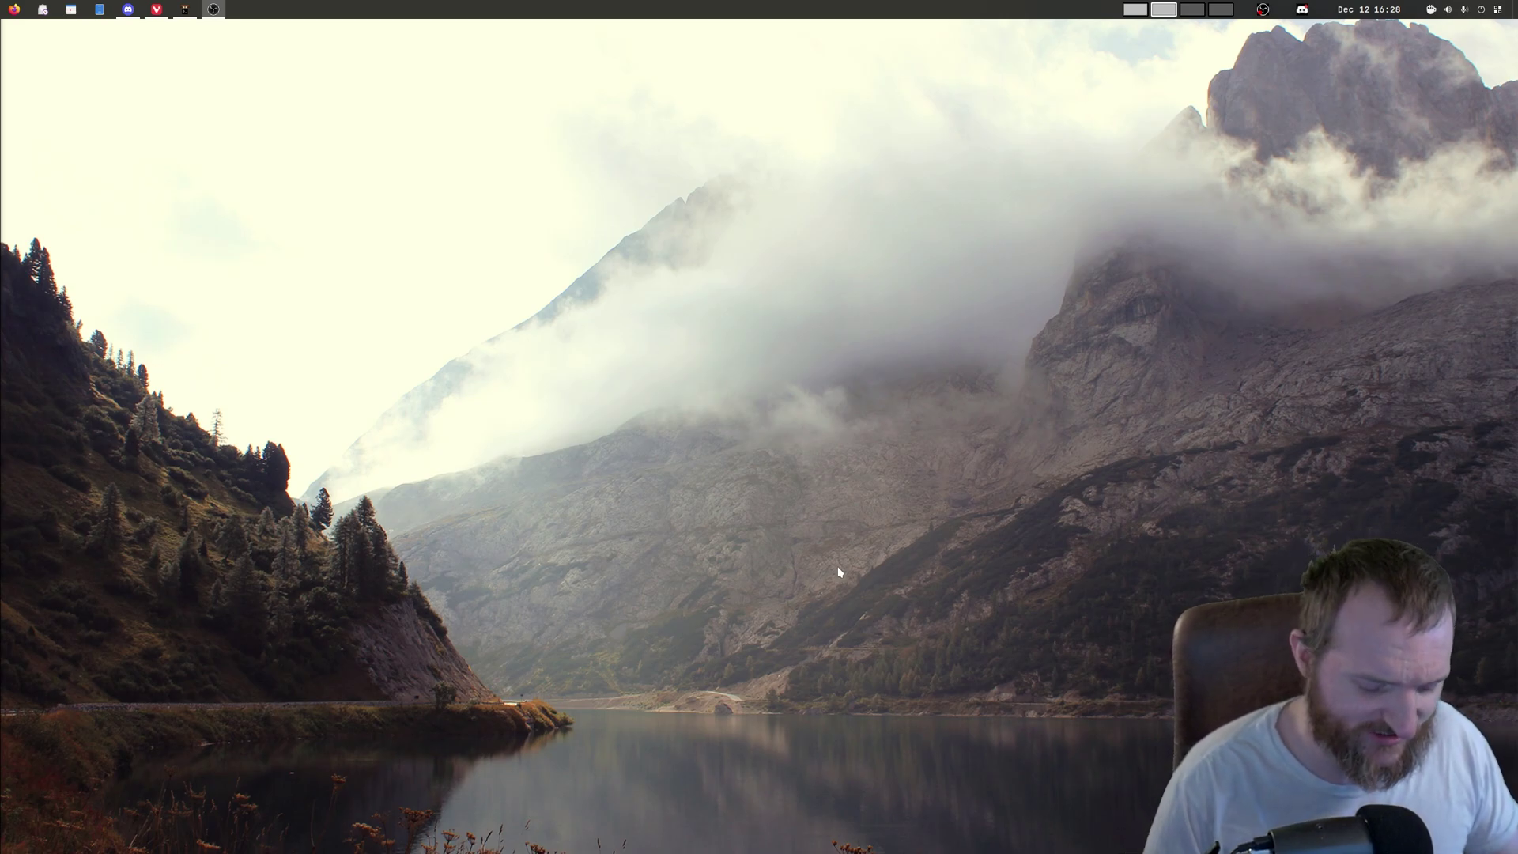
Open kitty, highlight the 'Terminal: kitty' fetch line, leave fullscreen, and close the window.
key("super+Return")
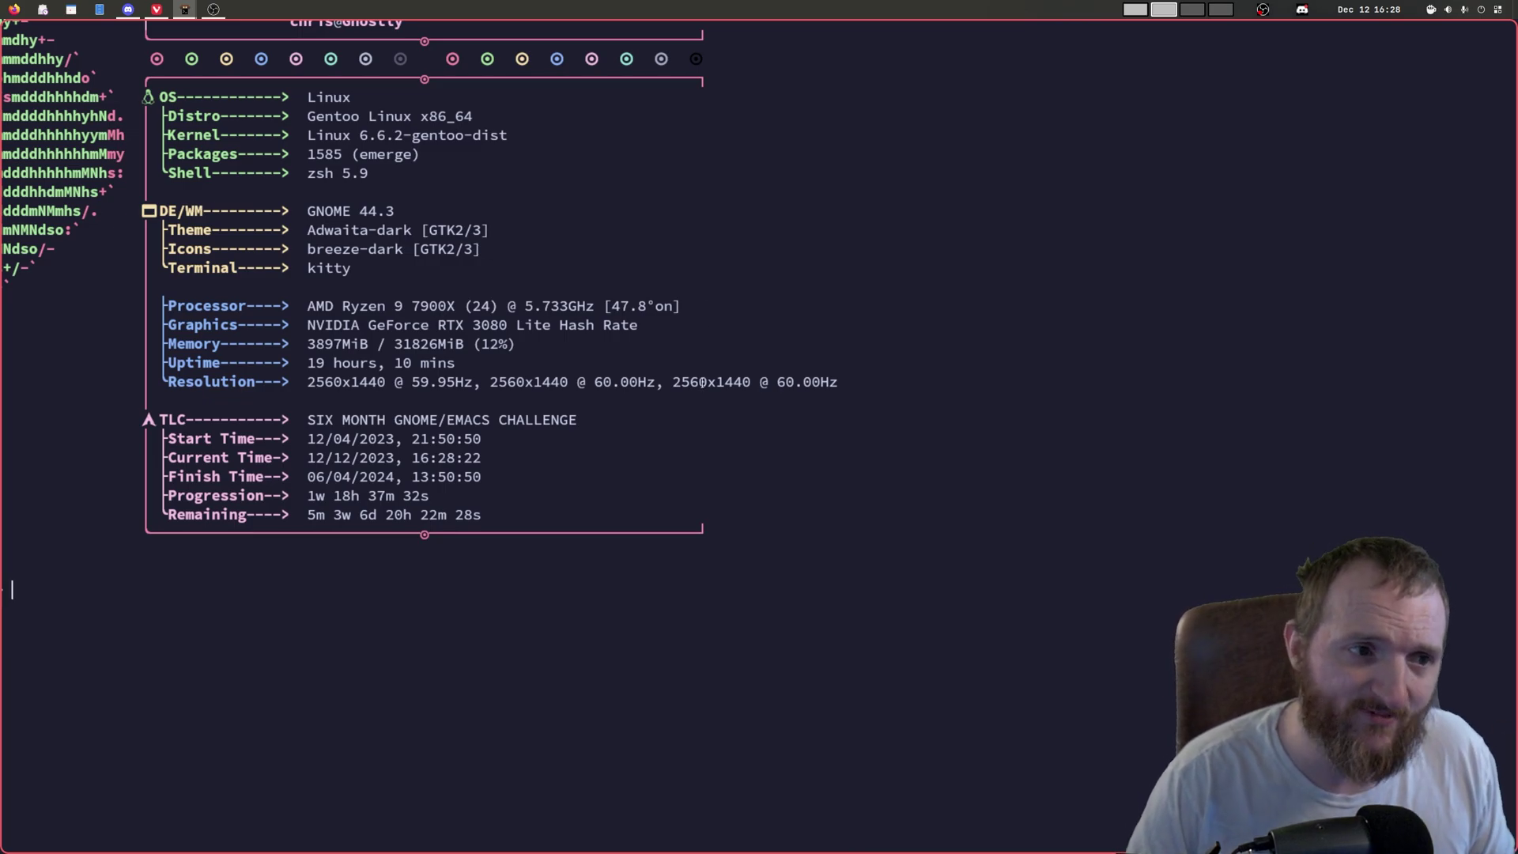
triple_click(786, 267)
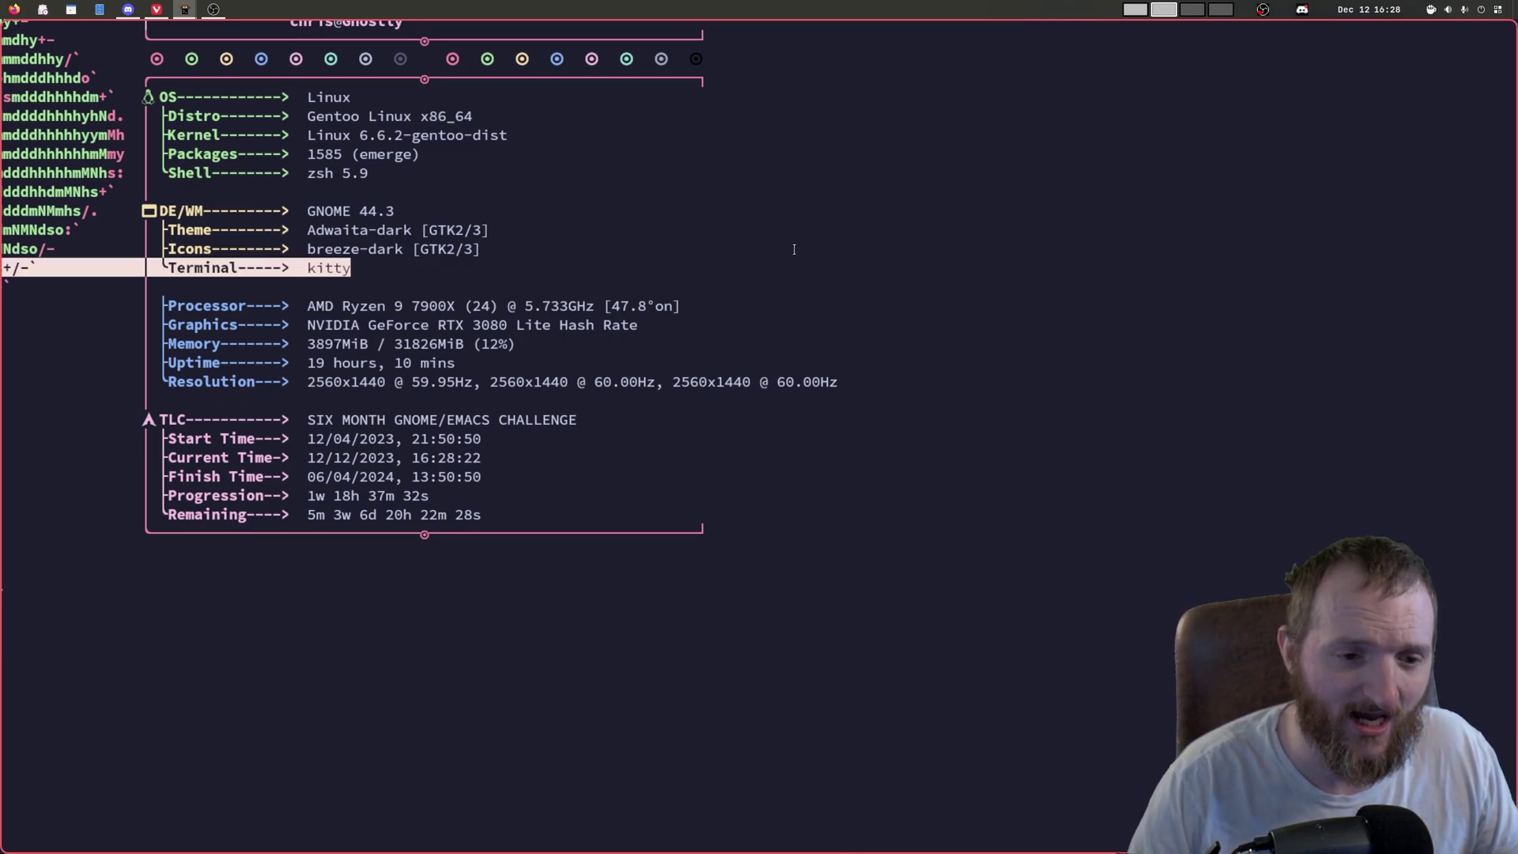
left_click(768, 204)
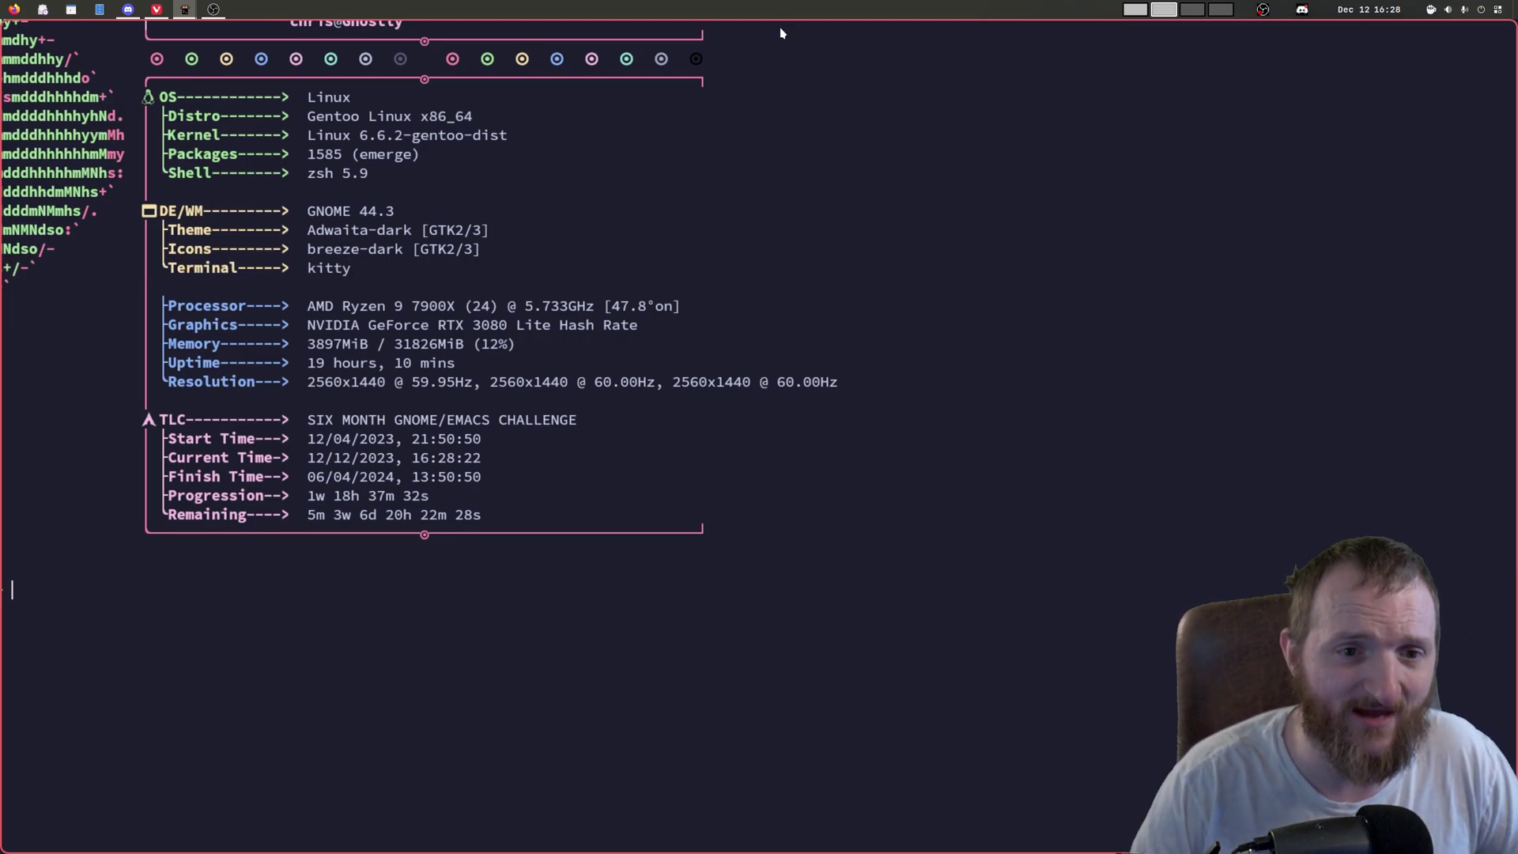
key("ctrl+shift+comma")
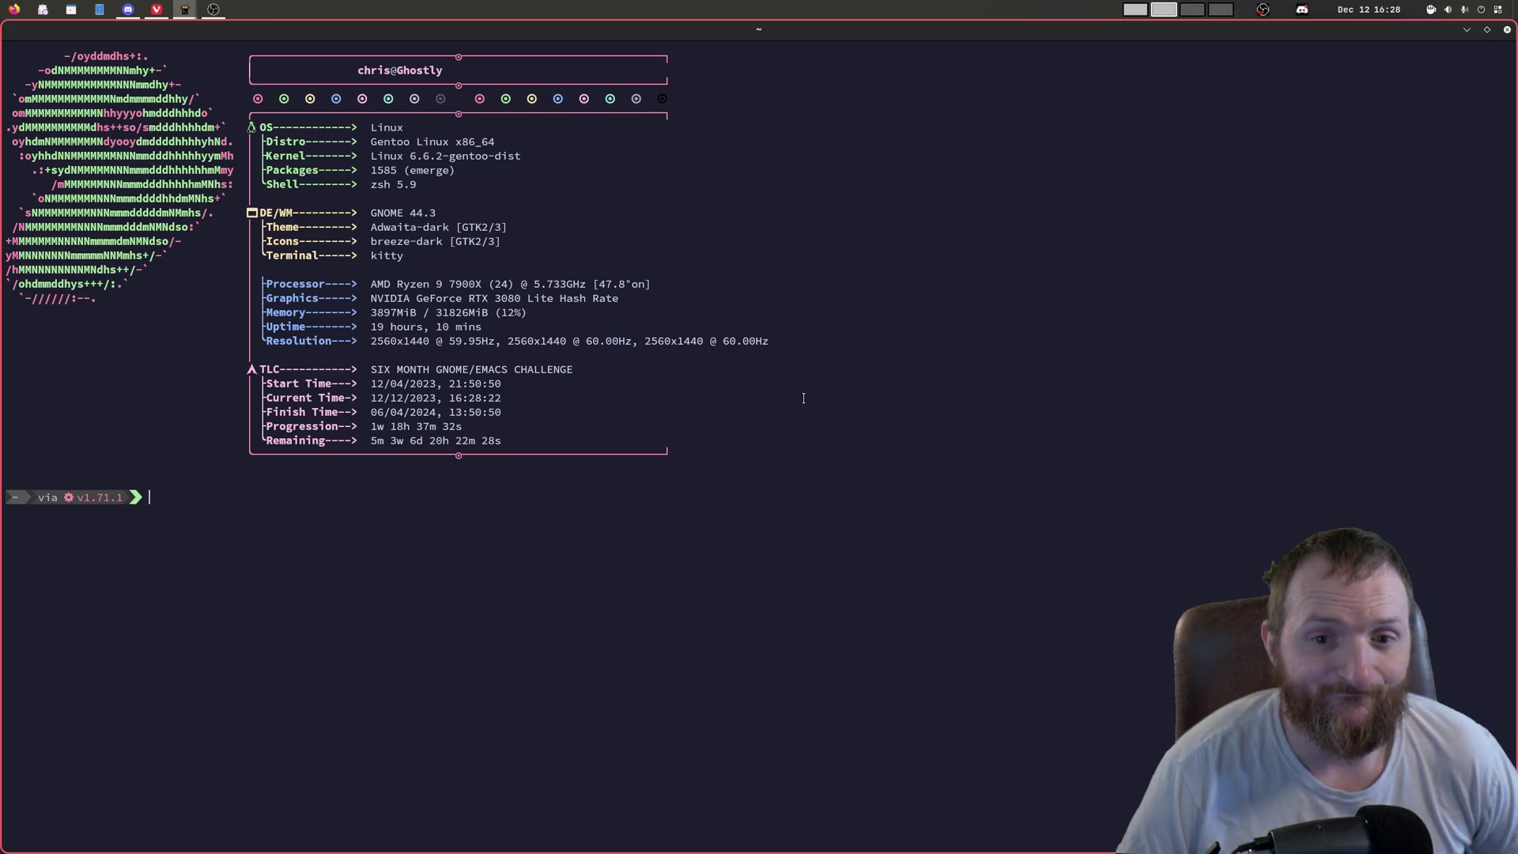
left_click(1506, 29)
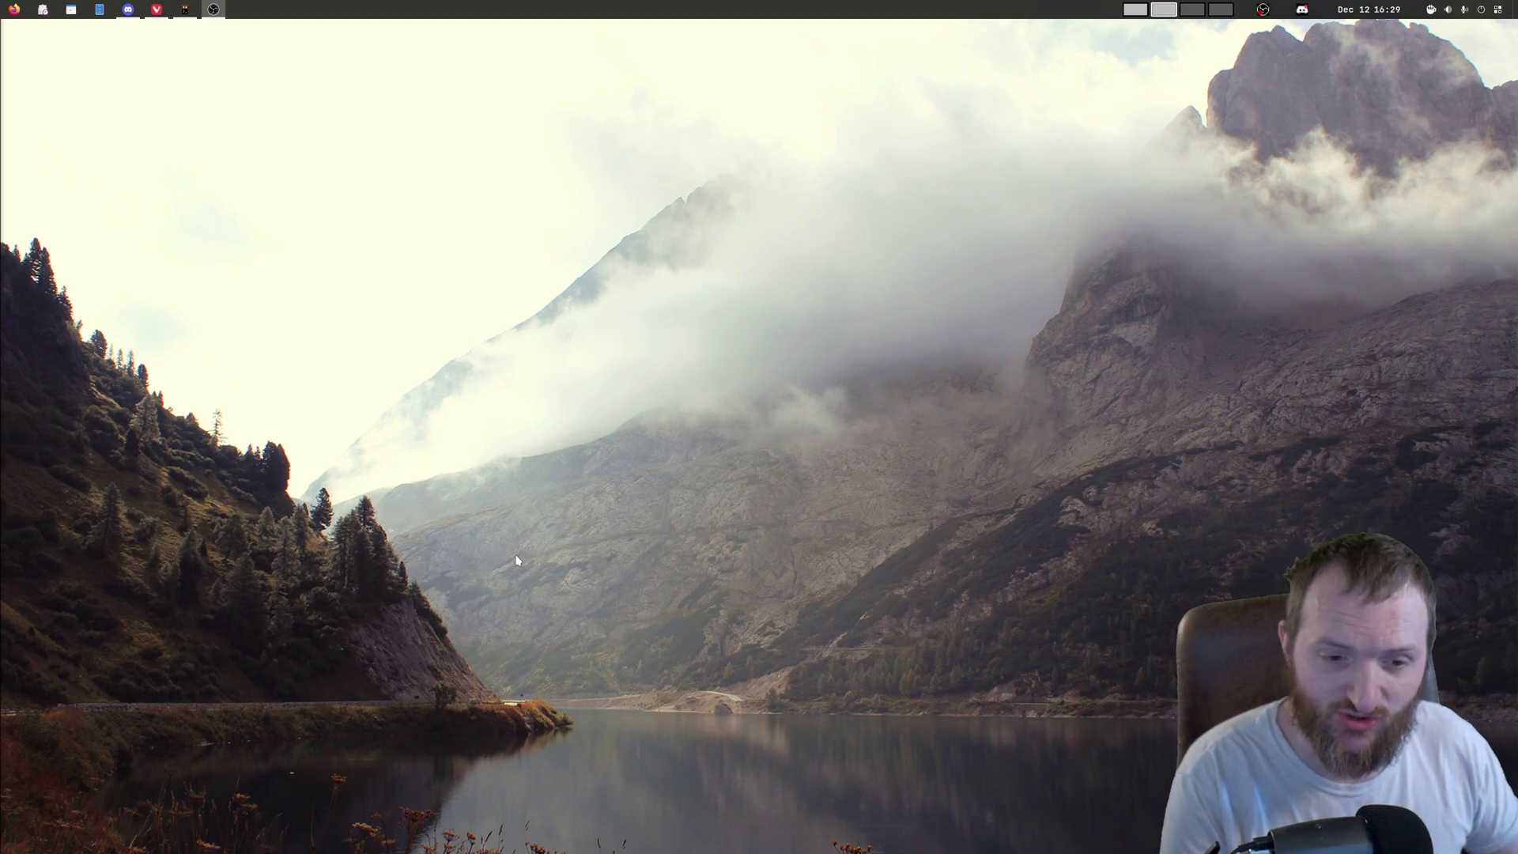
Launch Alacritty from rofi by filtering 'alac', then close its window.
key("super+d")
type("a")
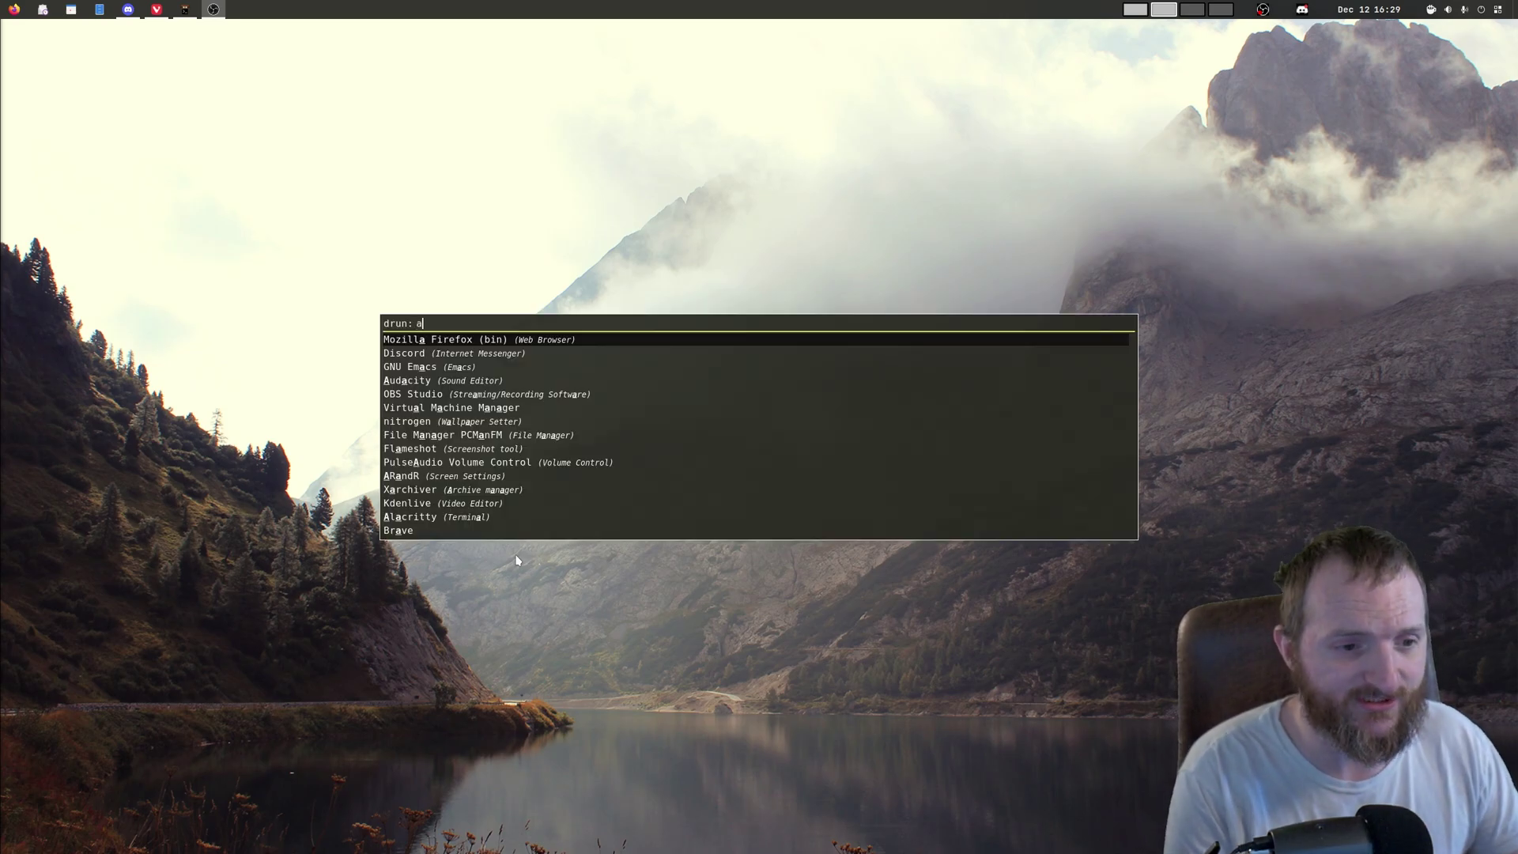
type("lac")
key("Return")
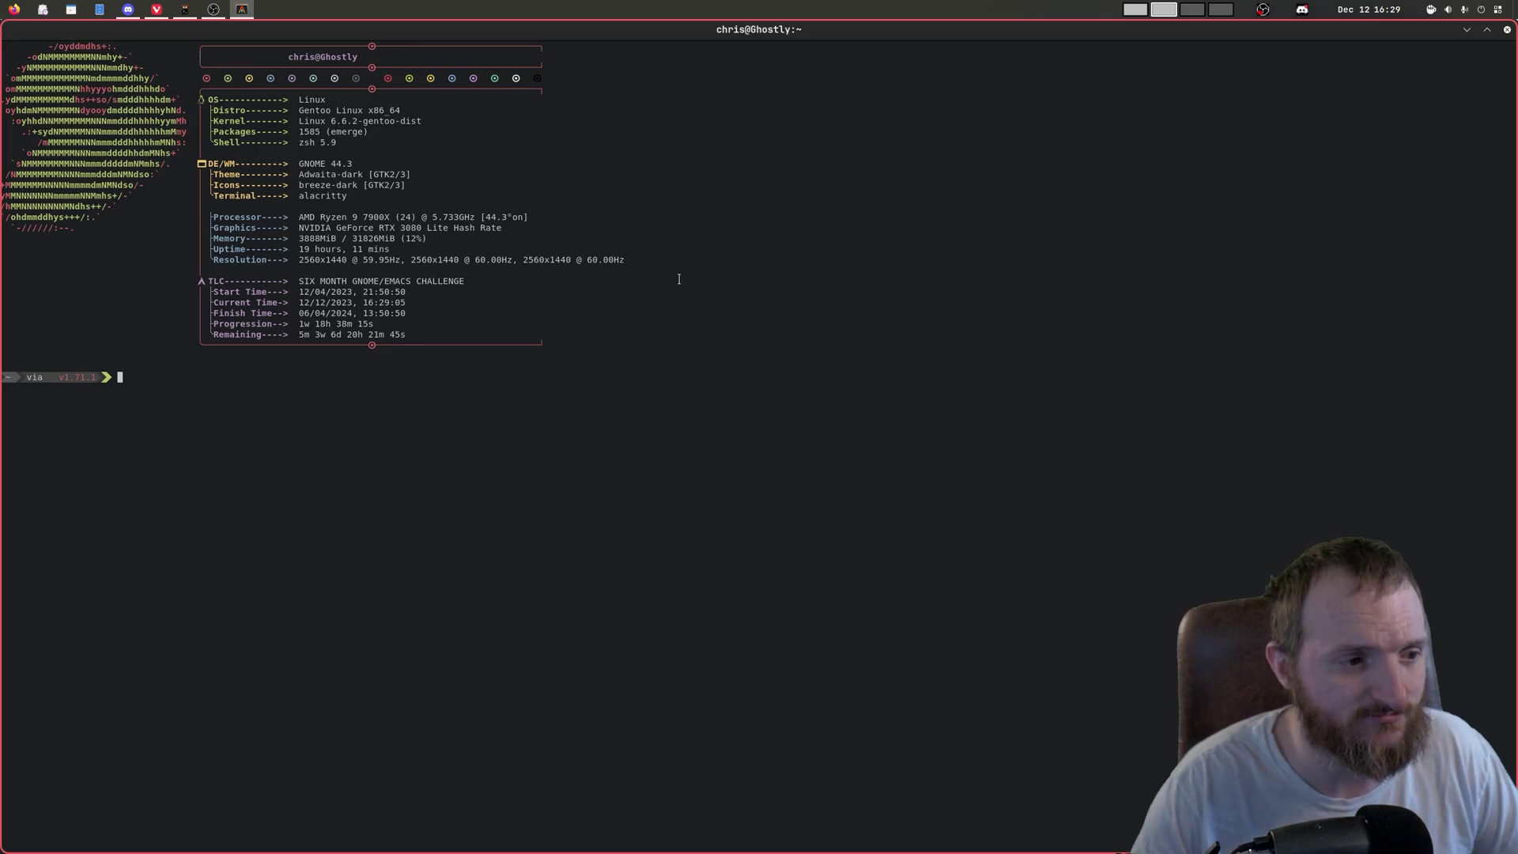
left_click(1506, 31)
Relaunch Alacritty via rofi with 'alacr' and quit it with the exit command.
key("super+d")
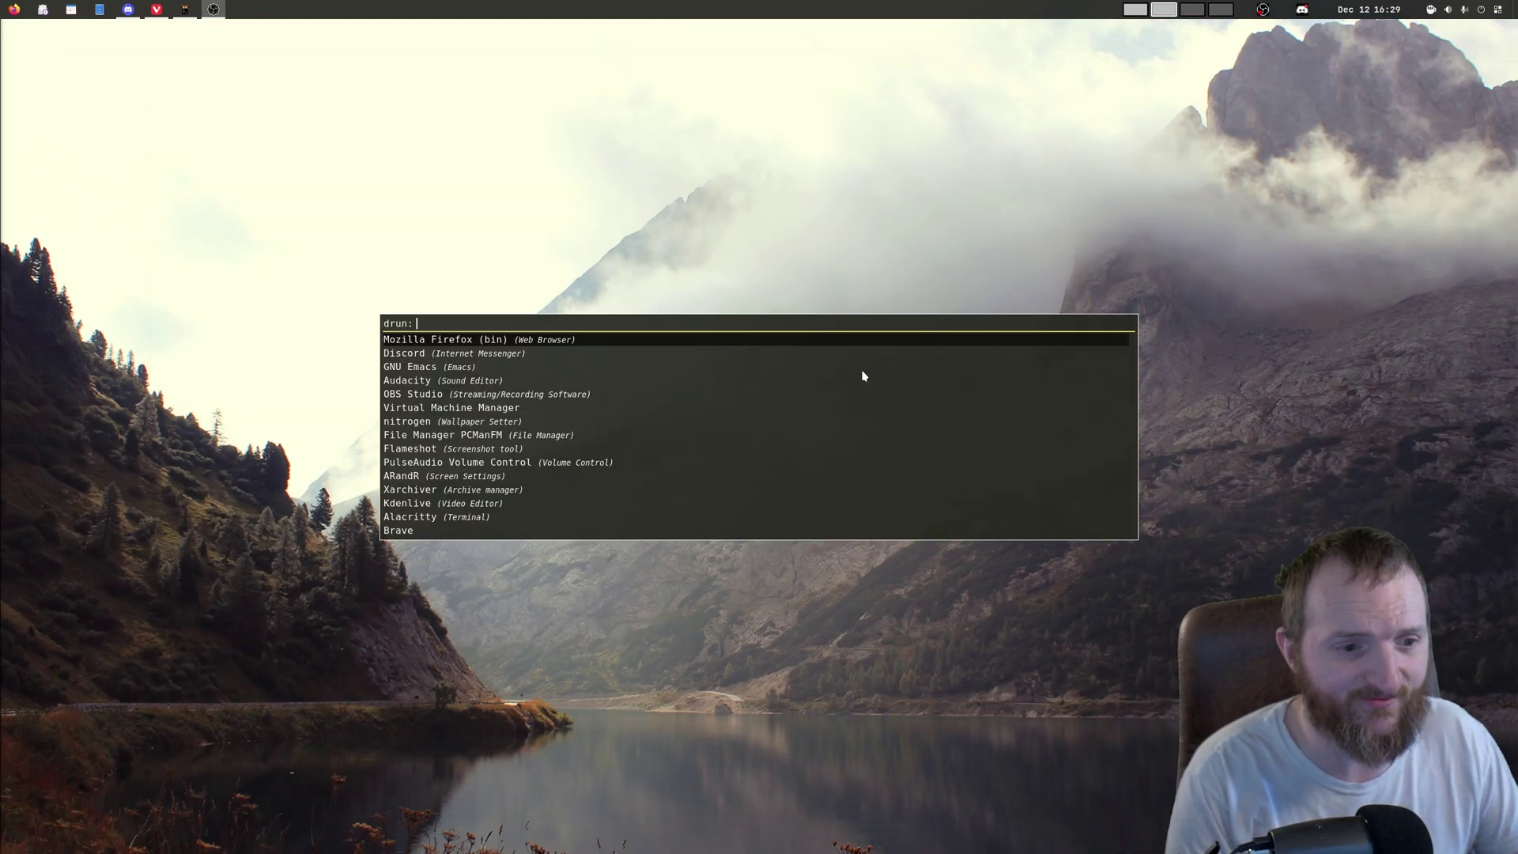
type("alacr")
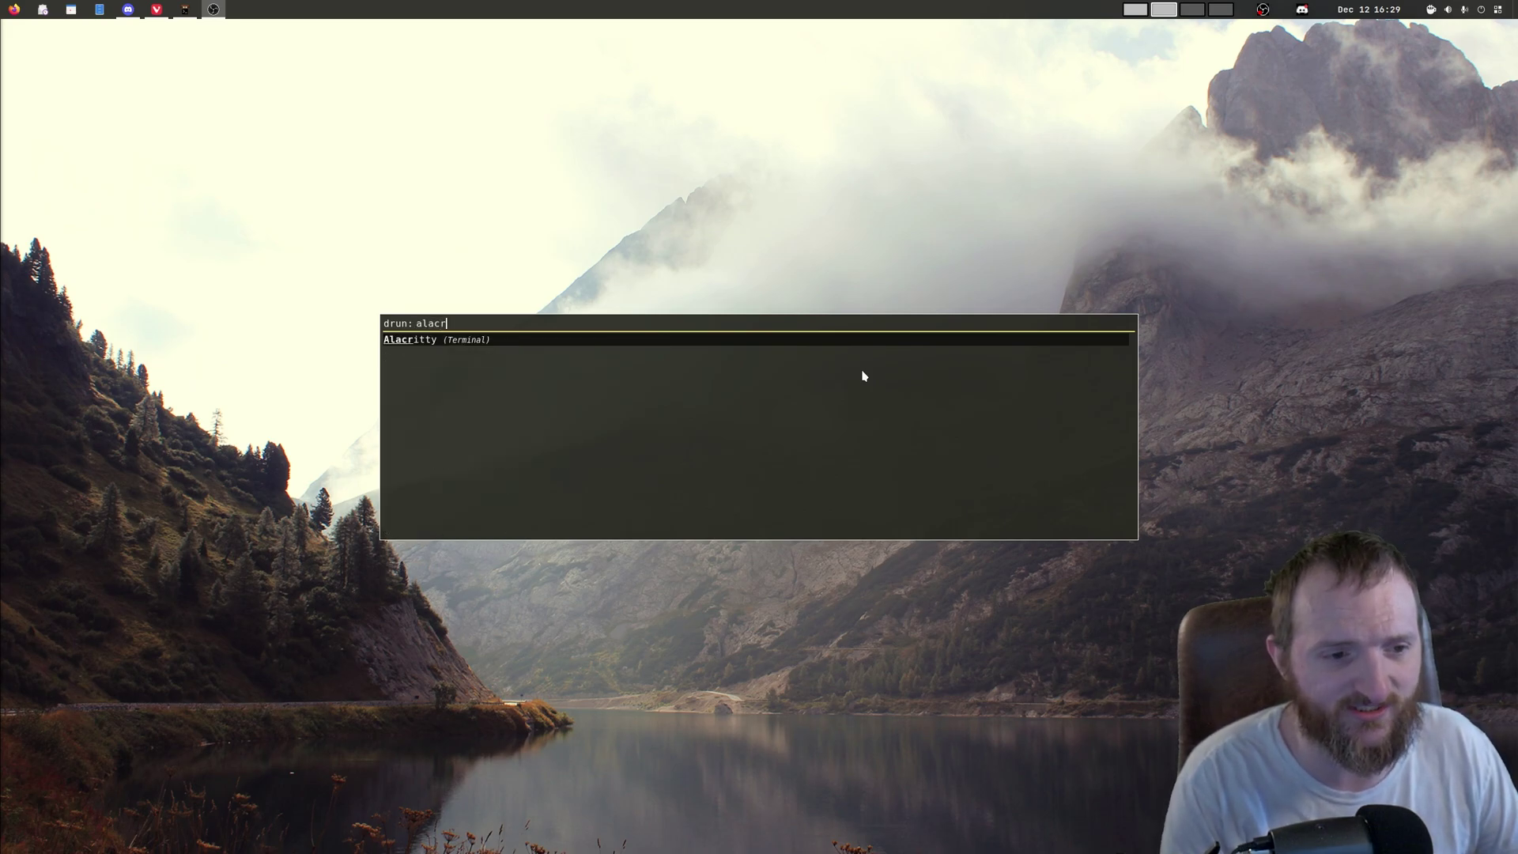
key("Return")
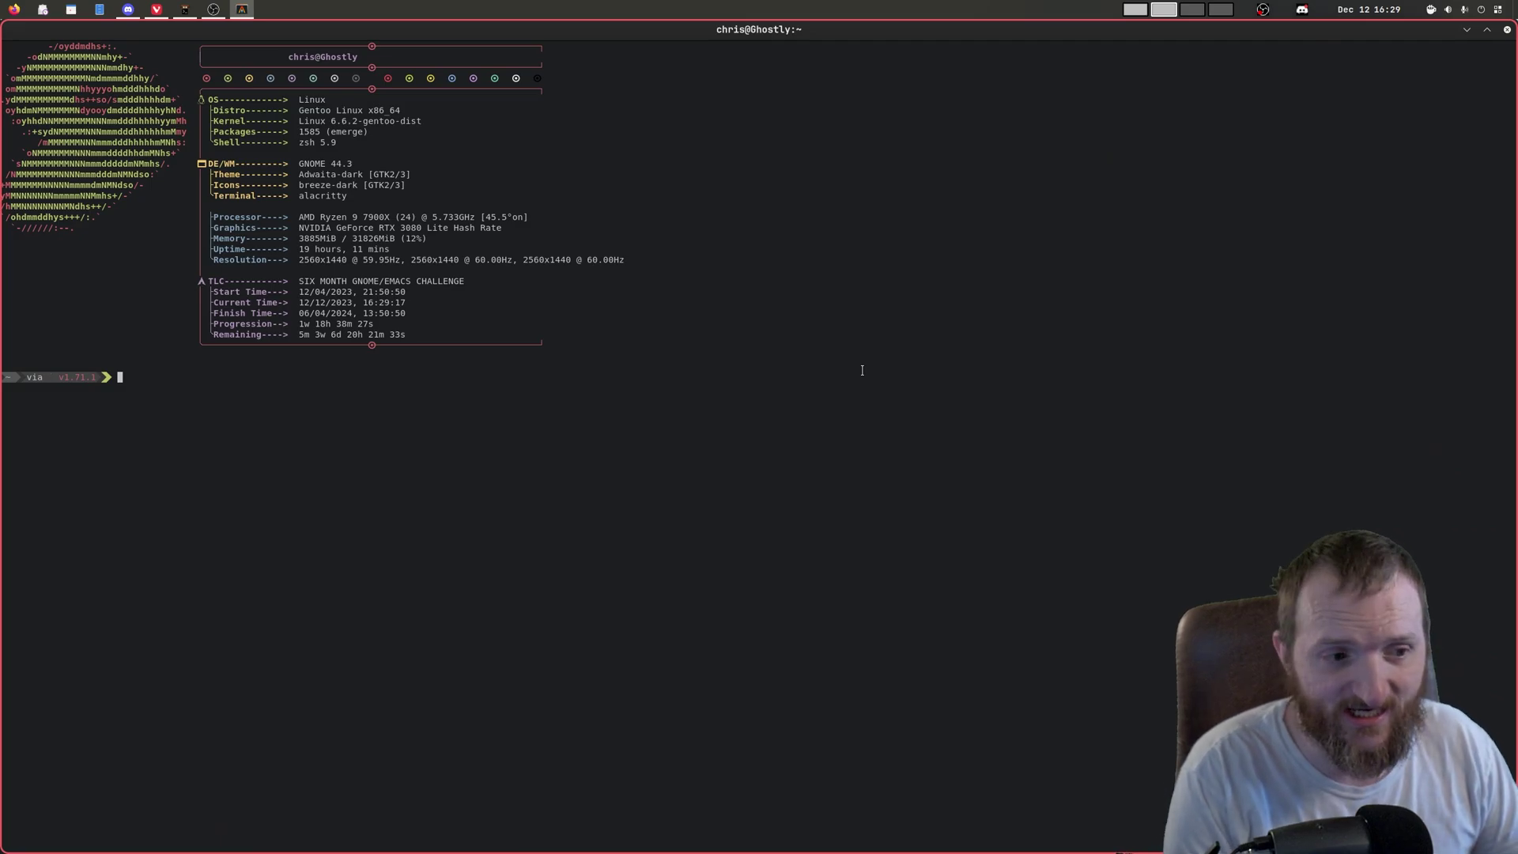
type("exit")
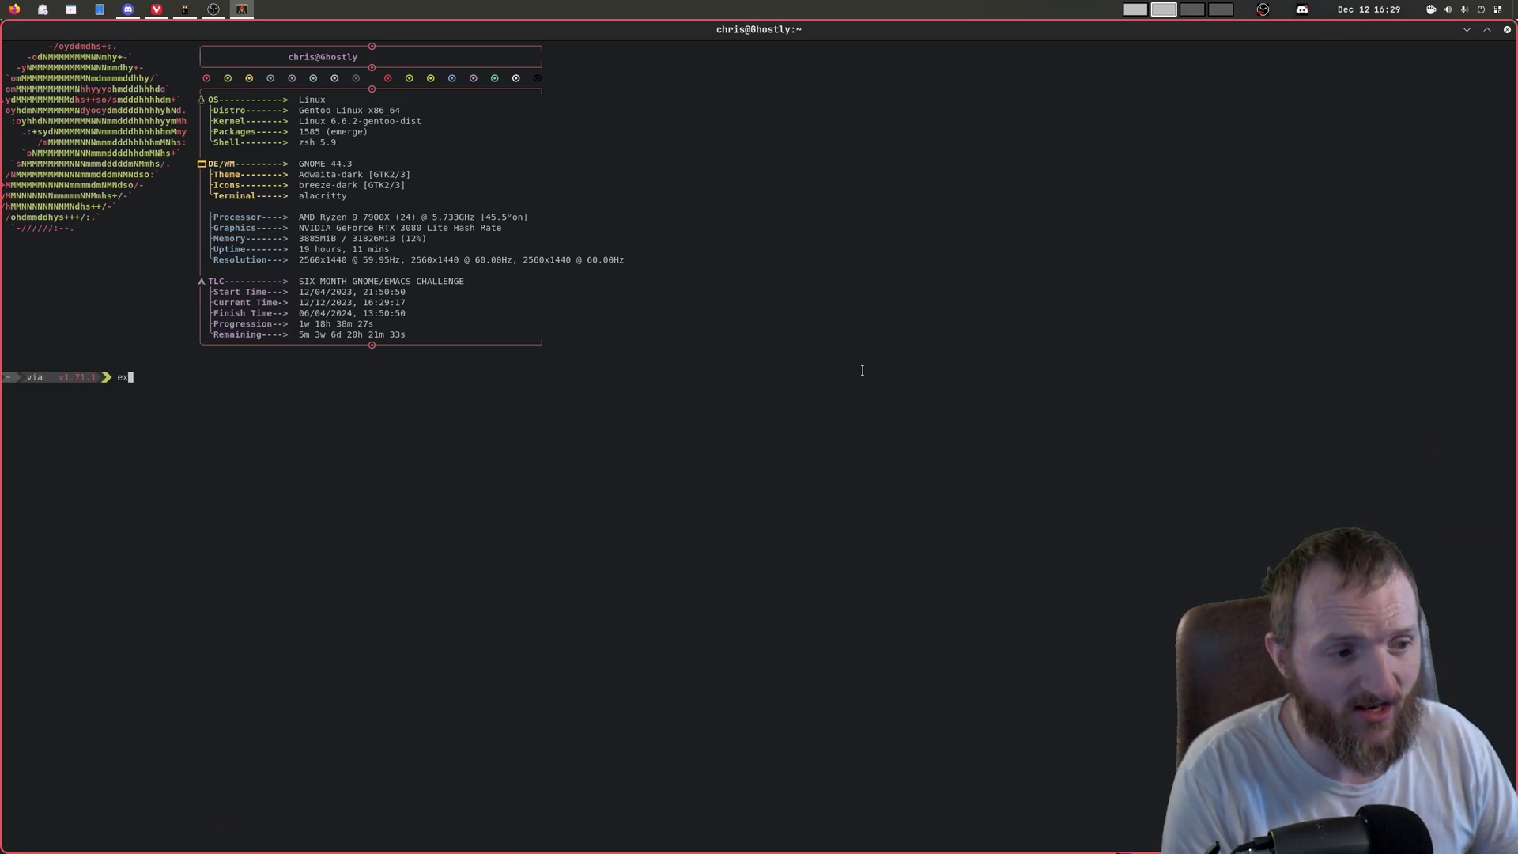
key("Return")
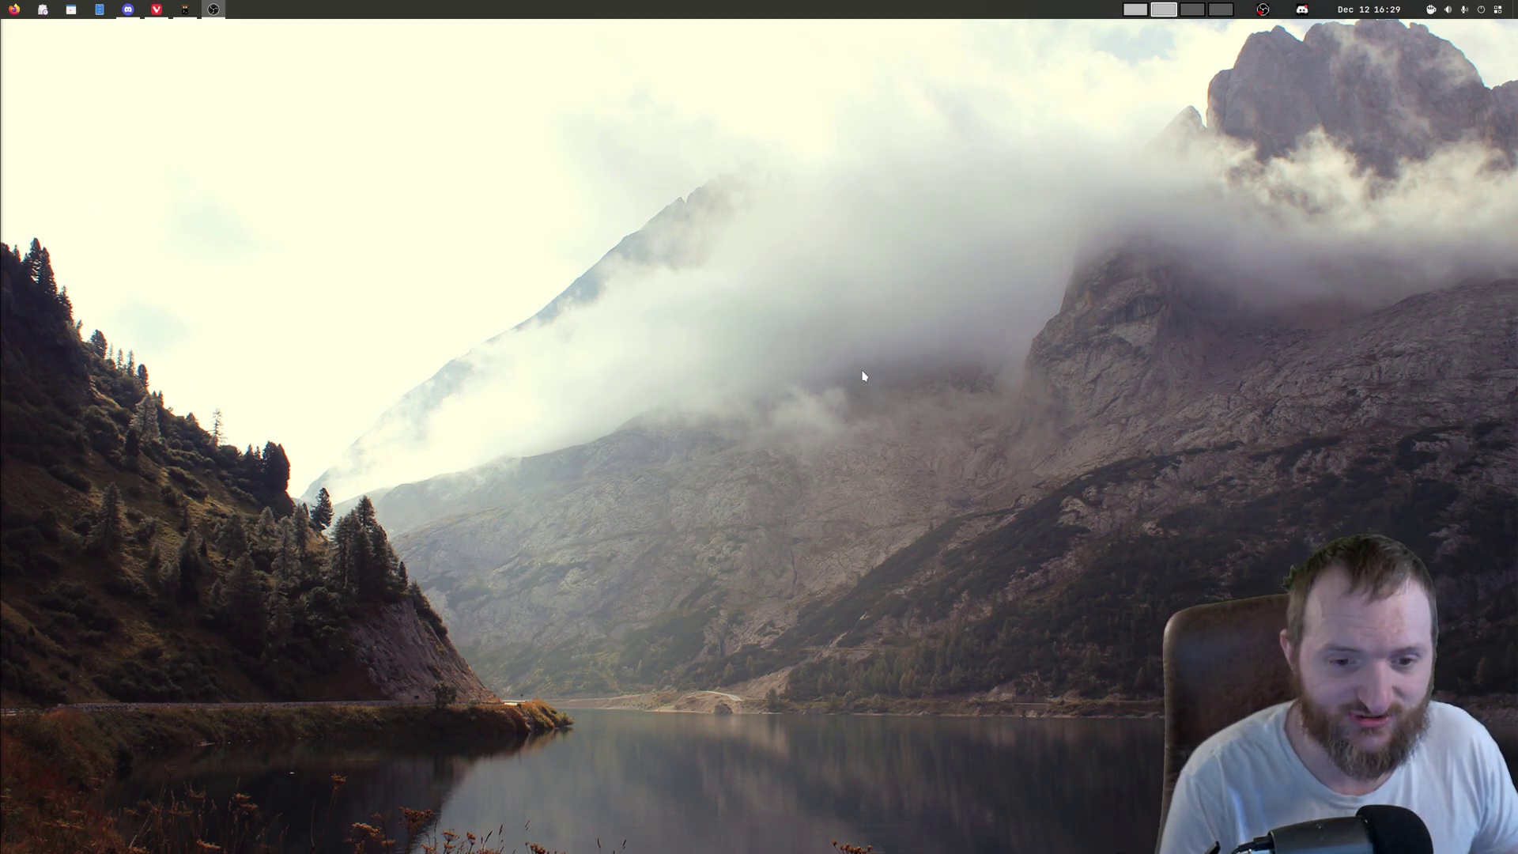
key("super+shift+Return")
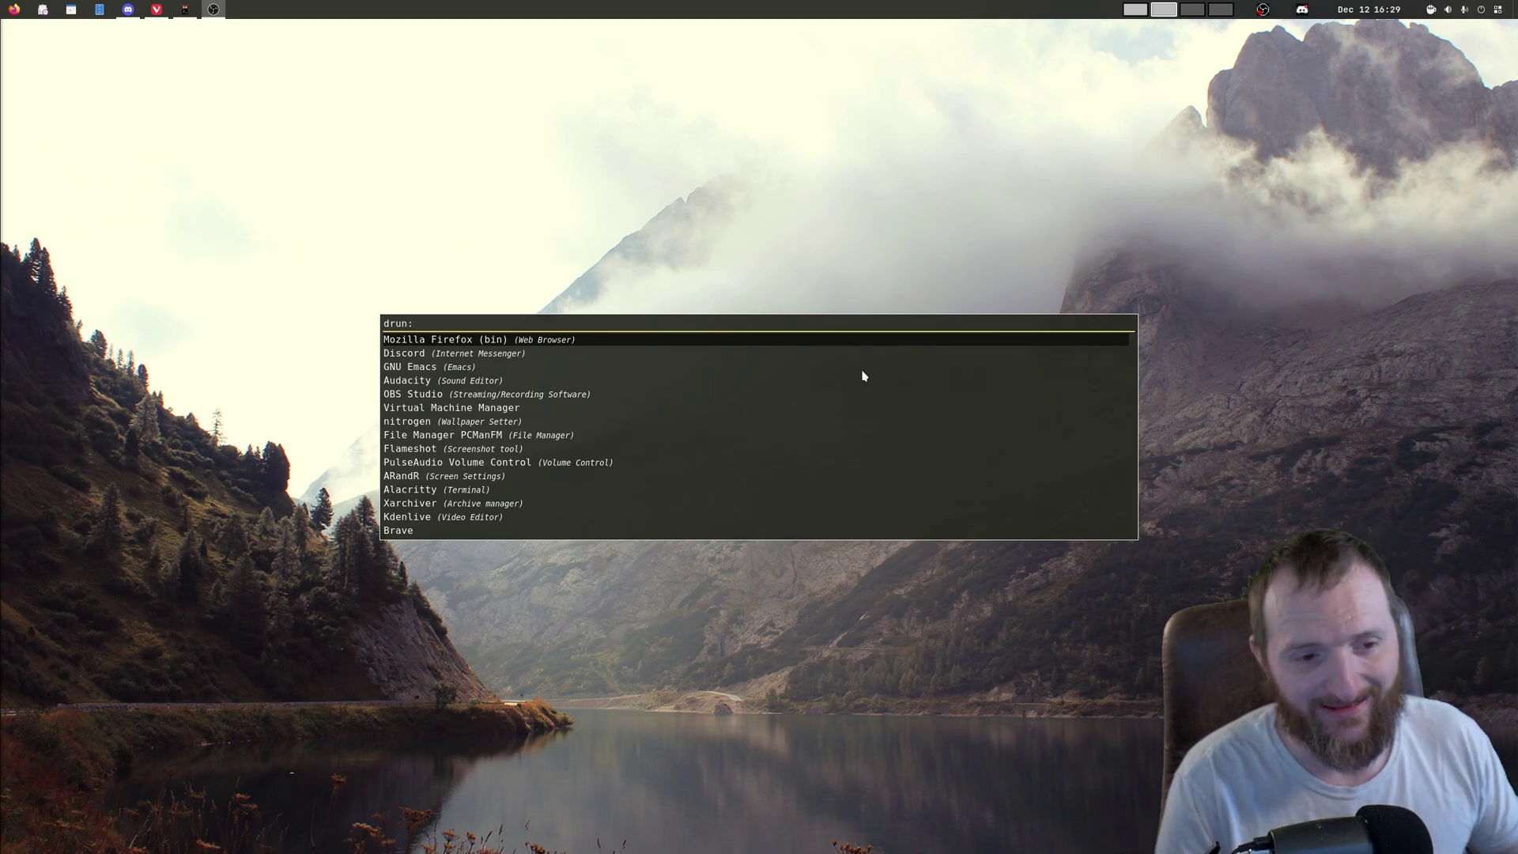
key("Escape")
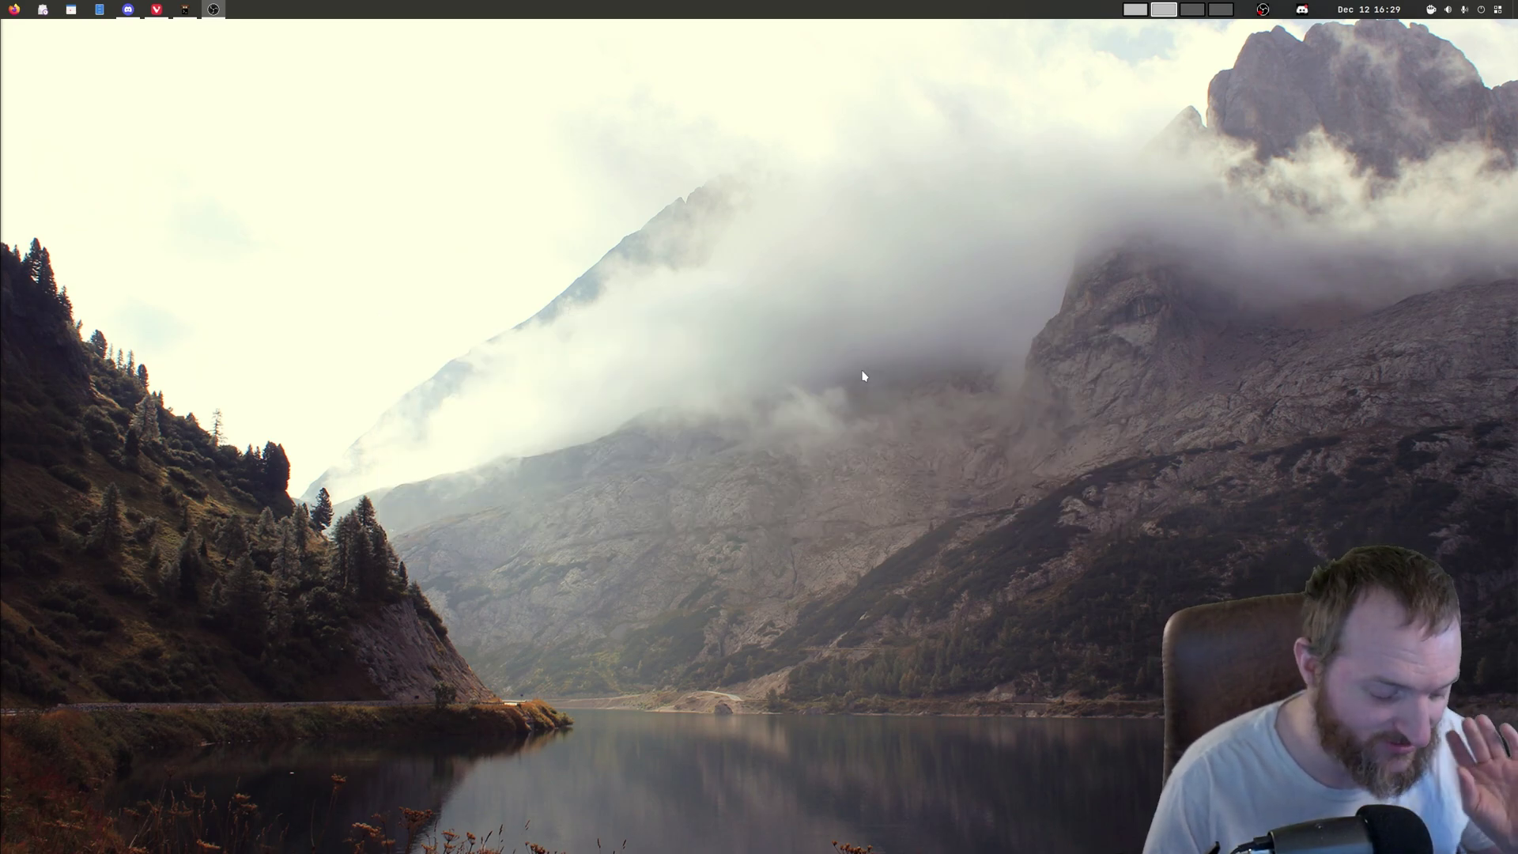
key("super")
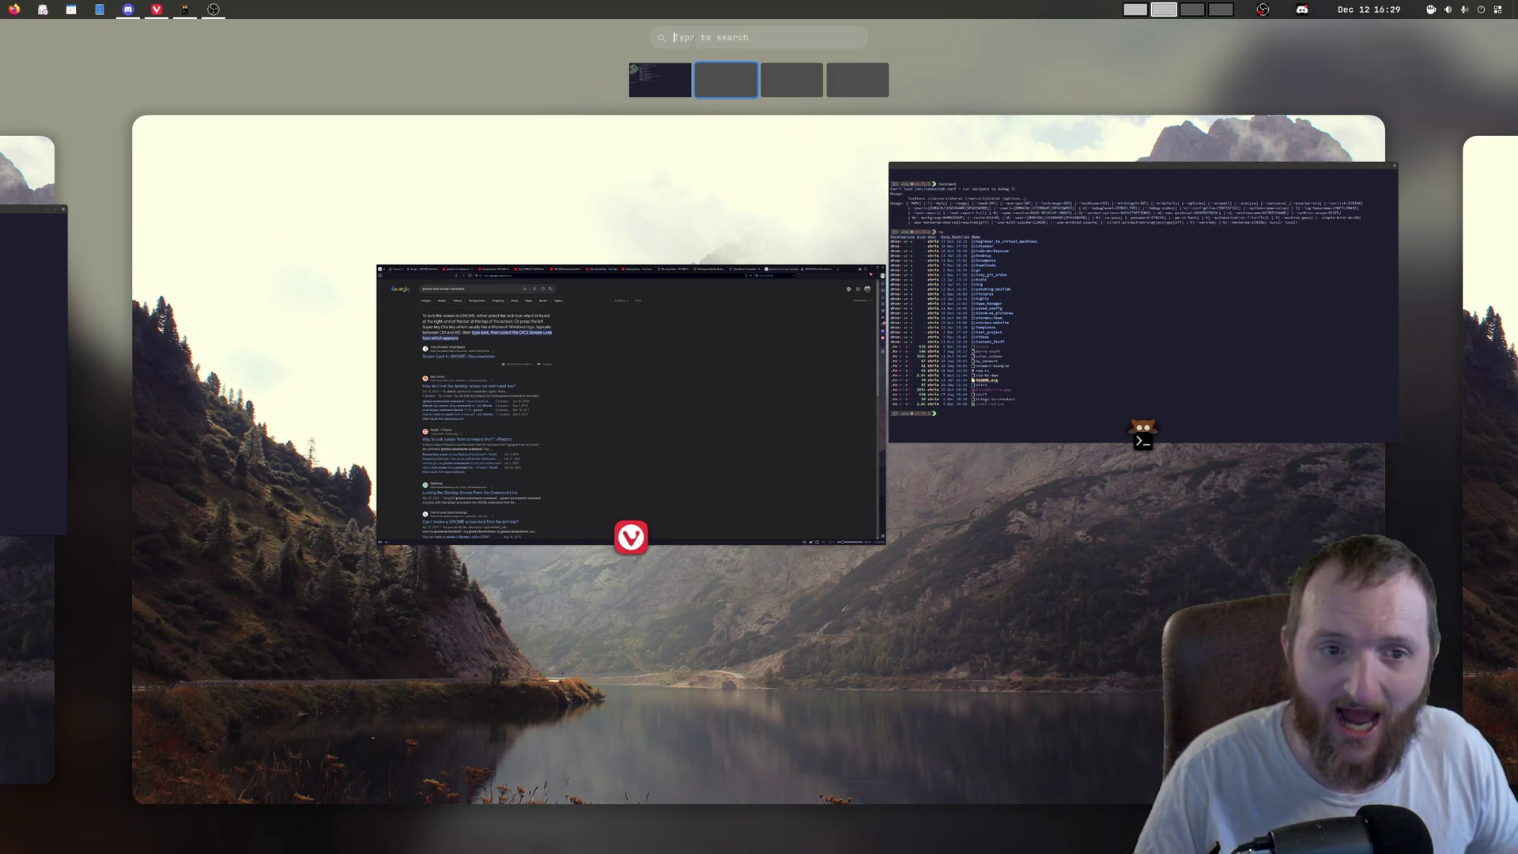
key("super")
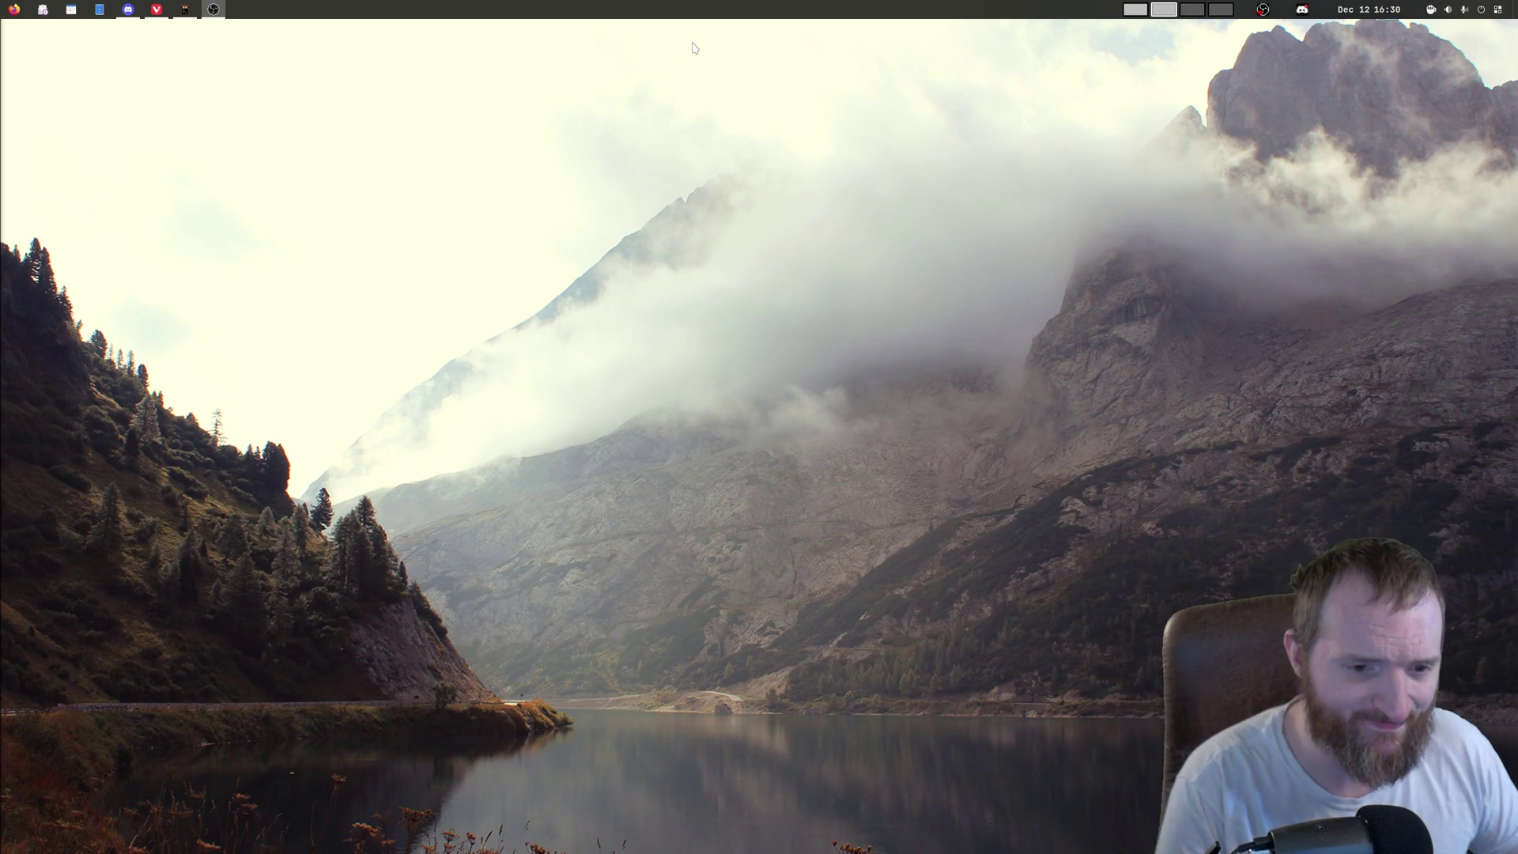
Dismiss rofi, then open a new emacsclient frame with Super+E.
key("super+d")
key("Escape")
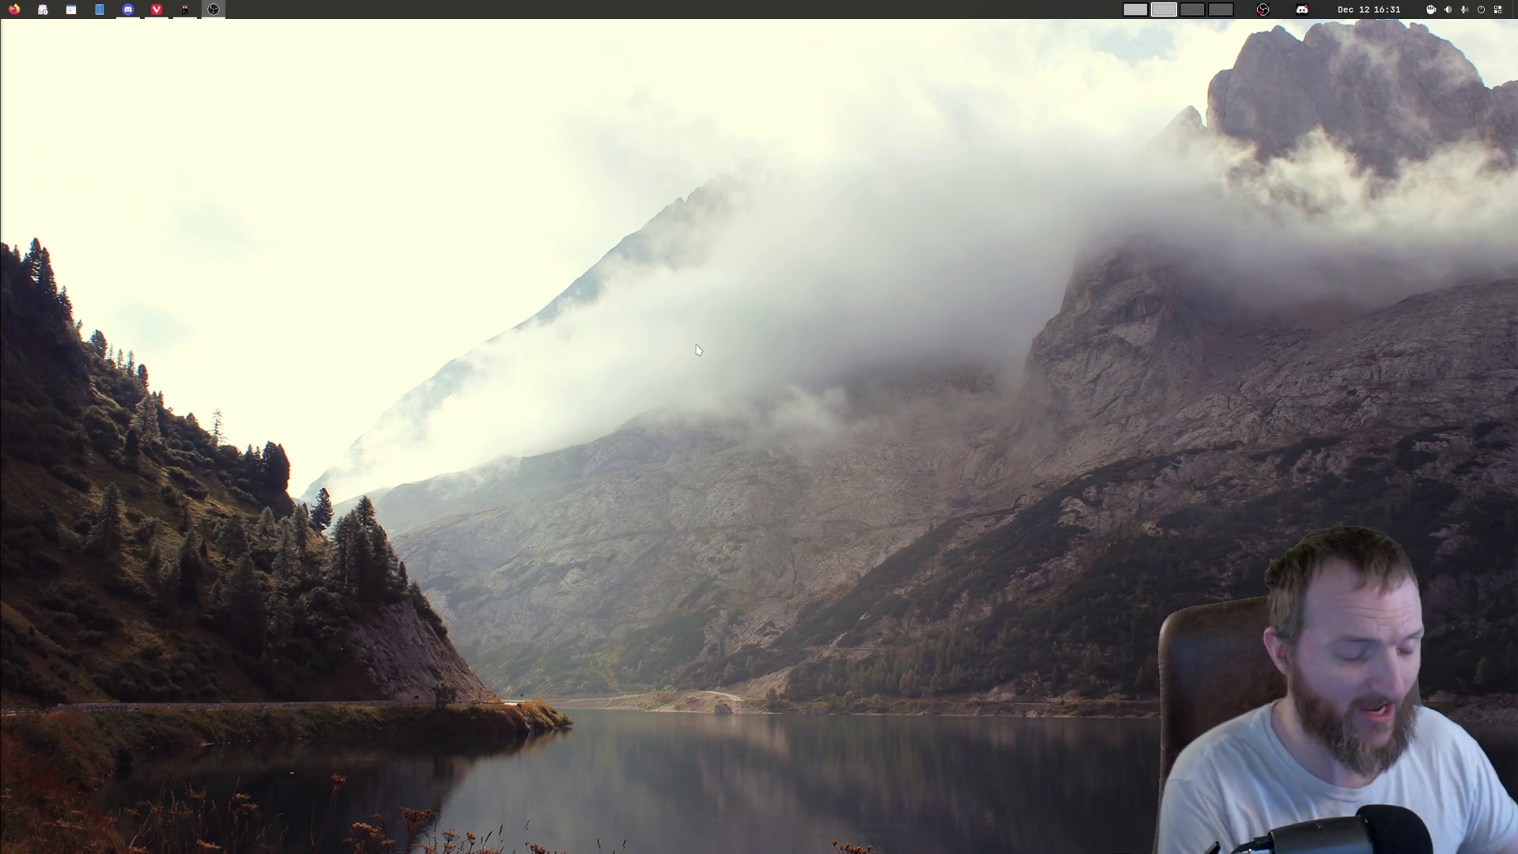
key("super+e")
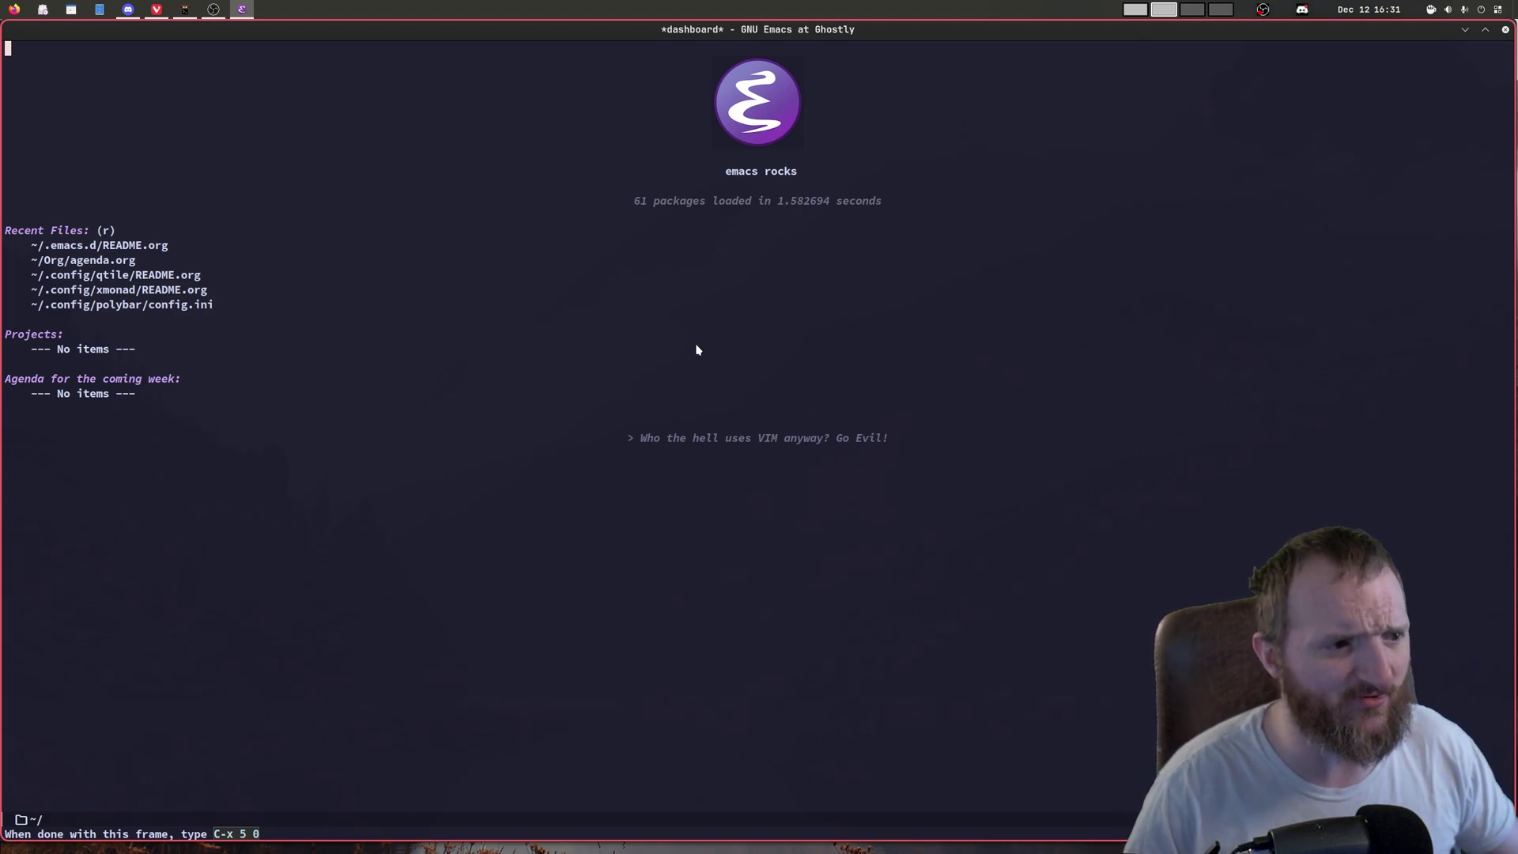
Open ~/.emacs.d/README.org from the dashboard's Recent Files and scroll through it.
key("r")
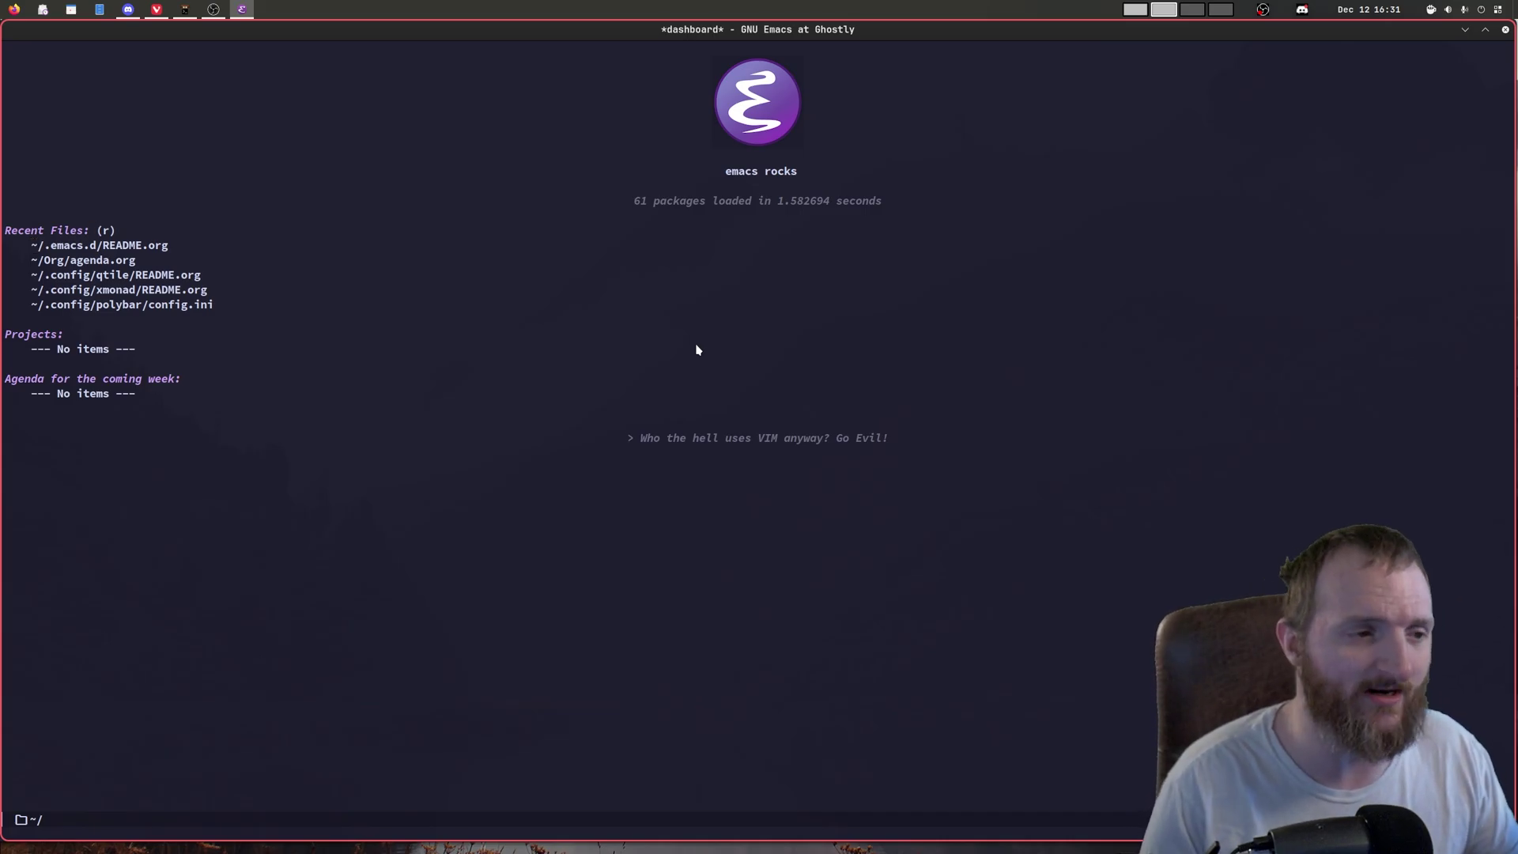
key("Return")
scroll(566, 482, "down", 3)
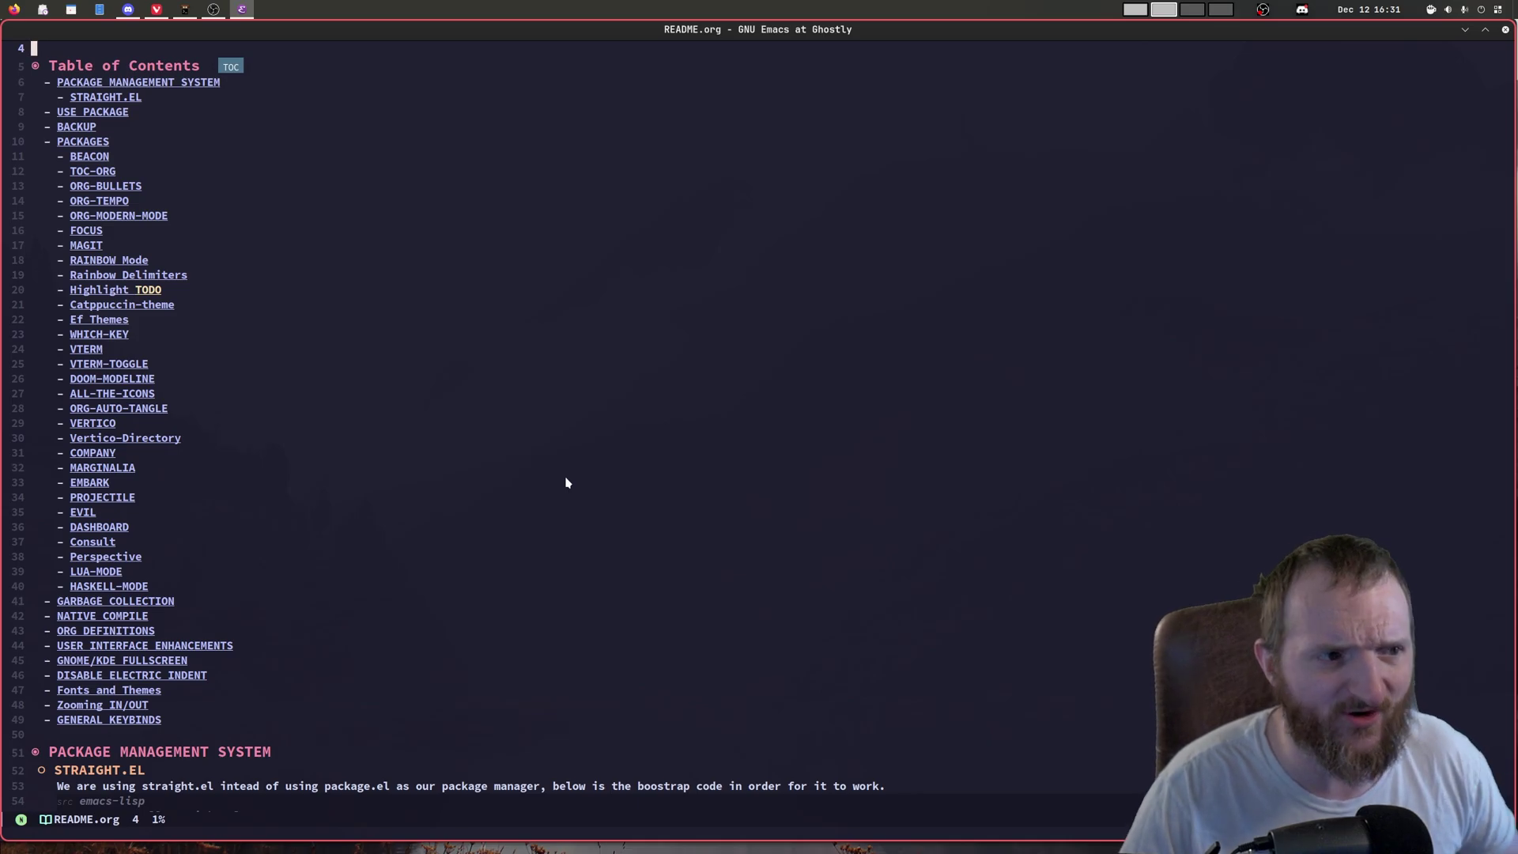
scroll(589, 395, "down", 4)
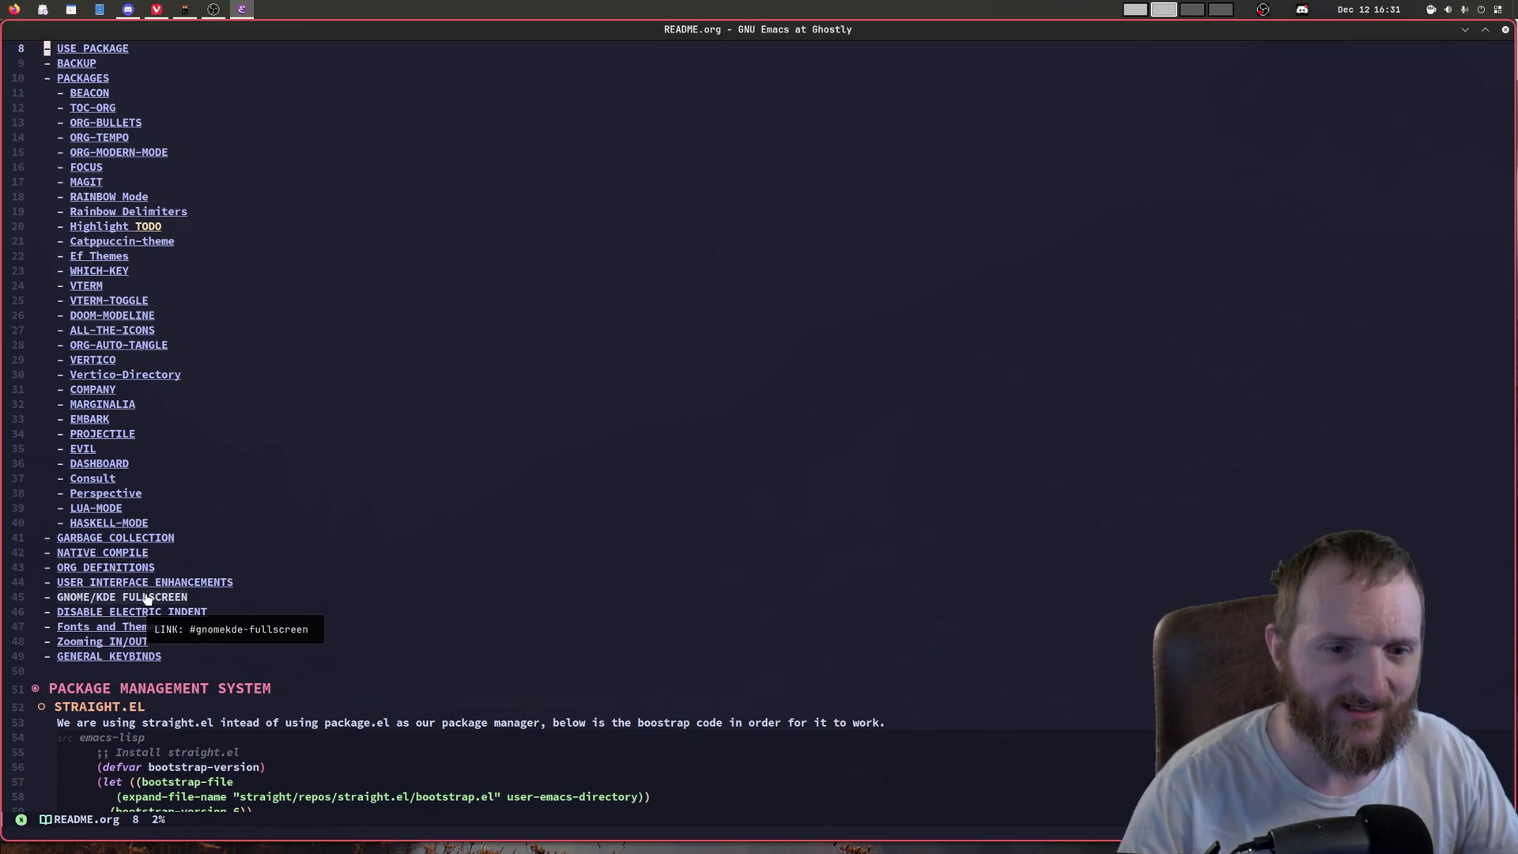
Jump to the GNOME/KDE FULLSCREEN section, point out the fullscreen maximized line, then close Emacs.
left_click(89, 619)
scroll(460, 565, "down", 3)
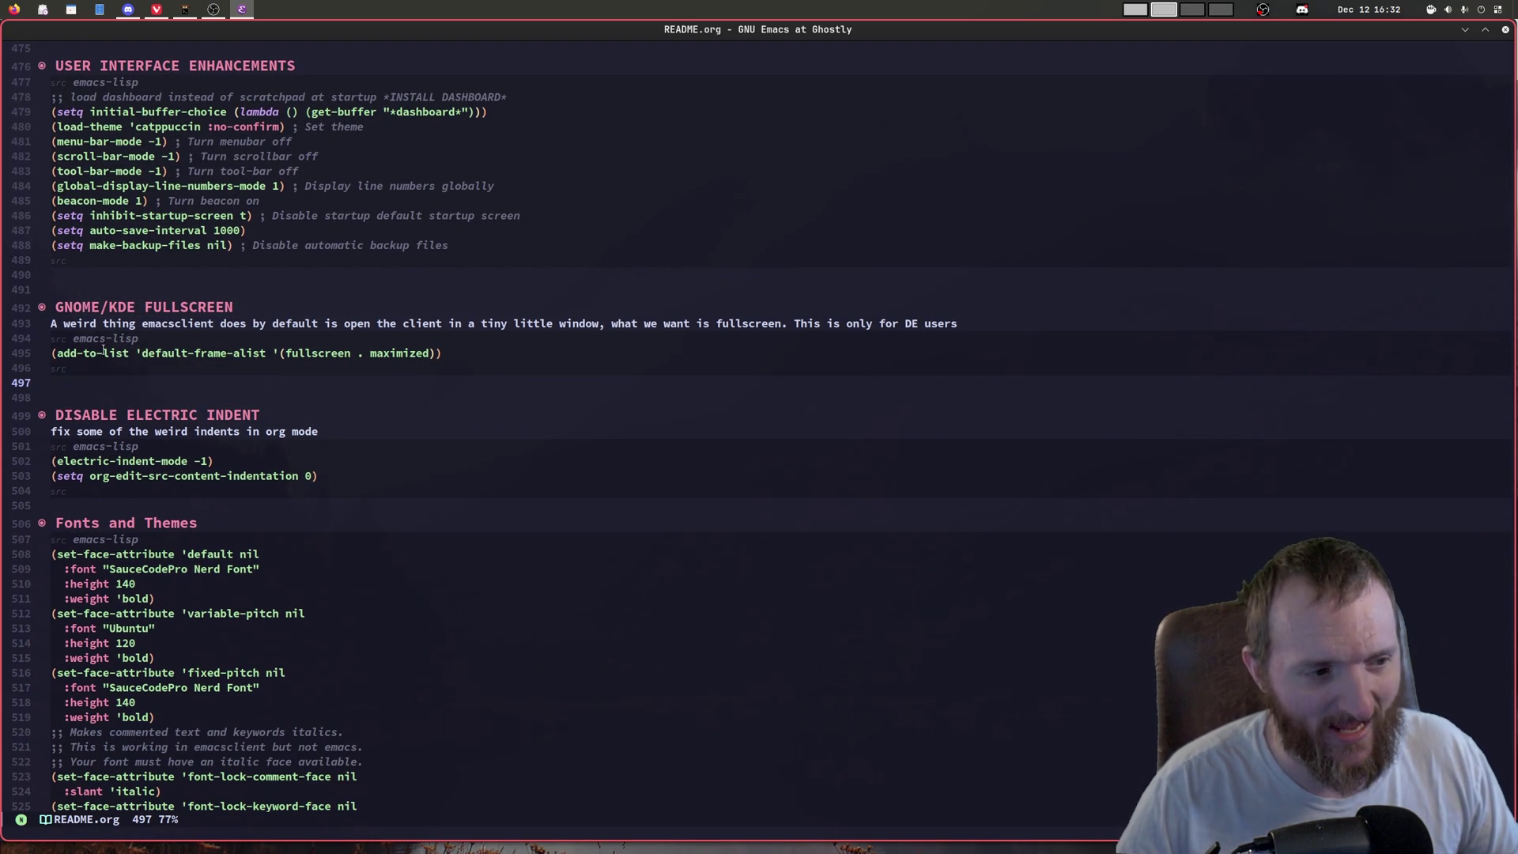
left_click(208, 354)
left_click(360, 353)
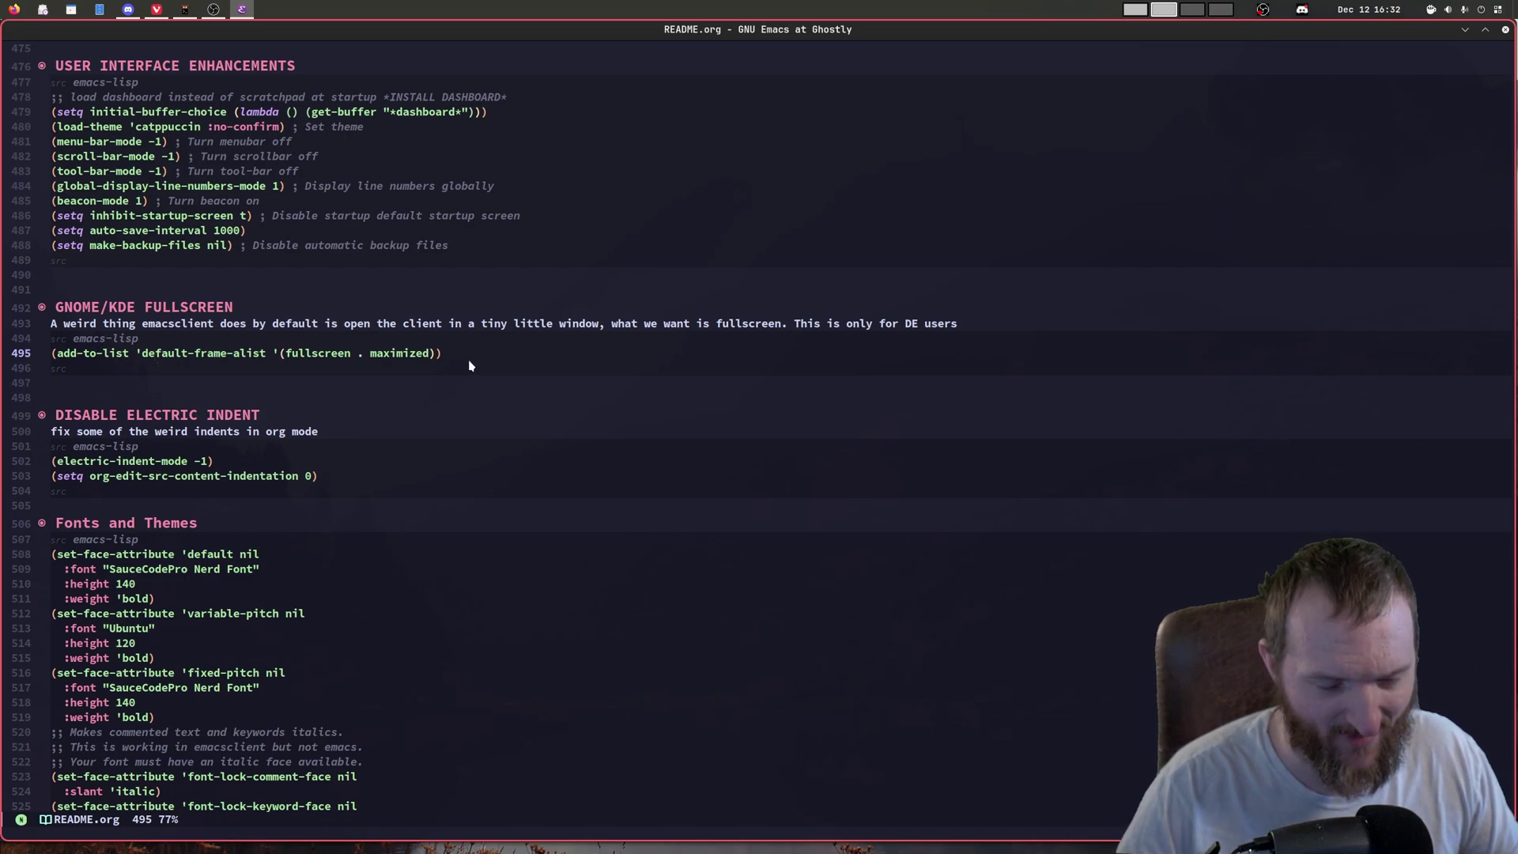
left_click(1505, 29)
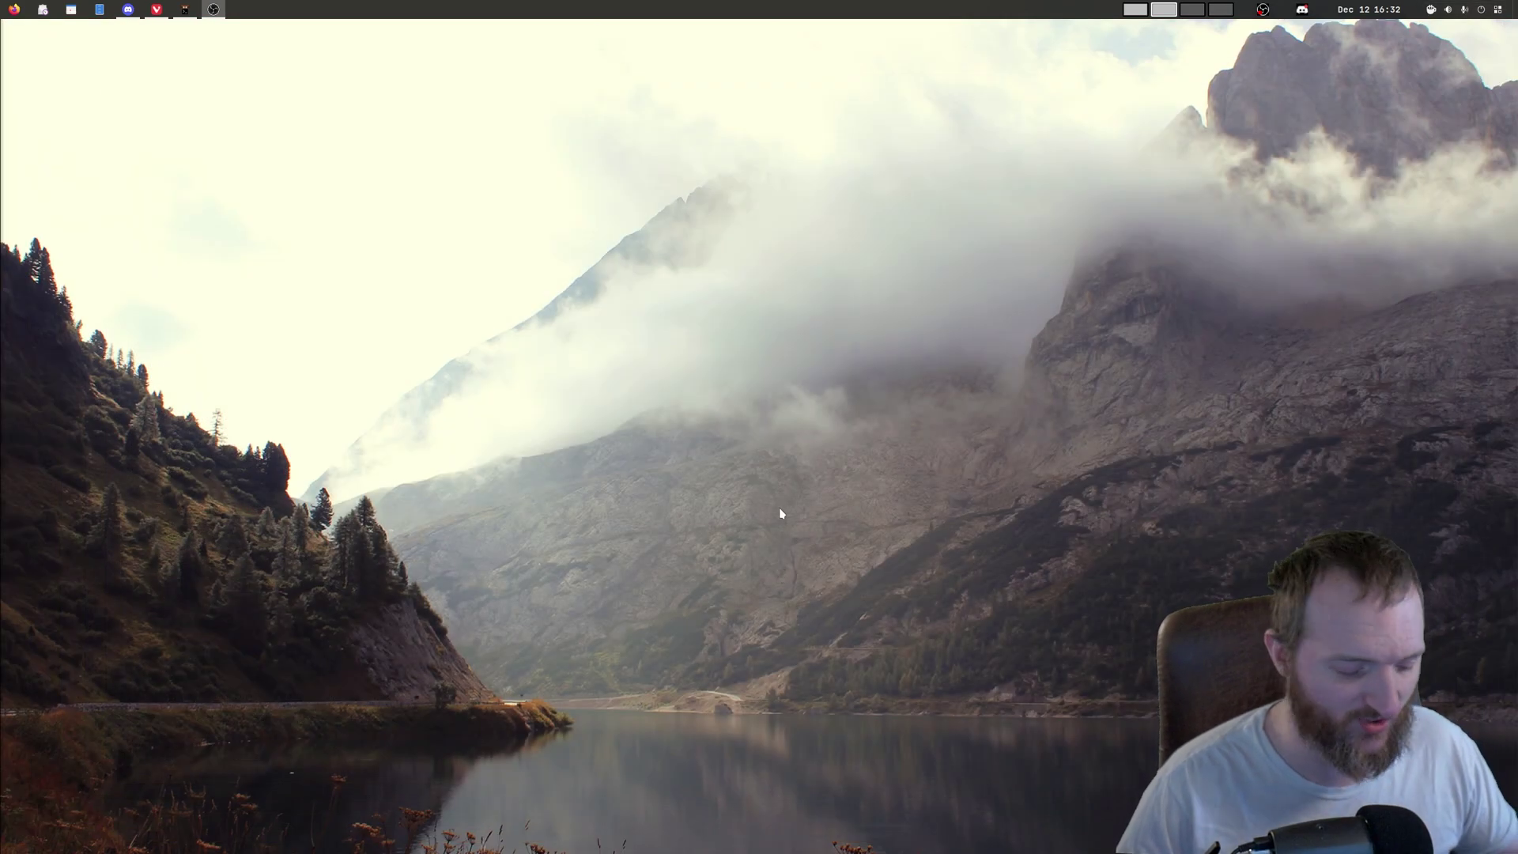